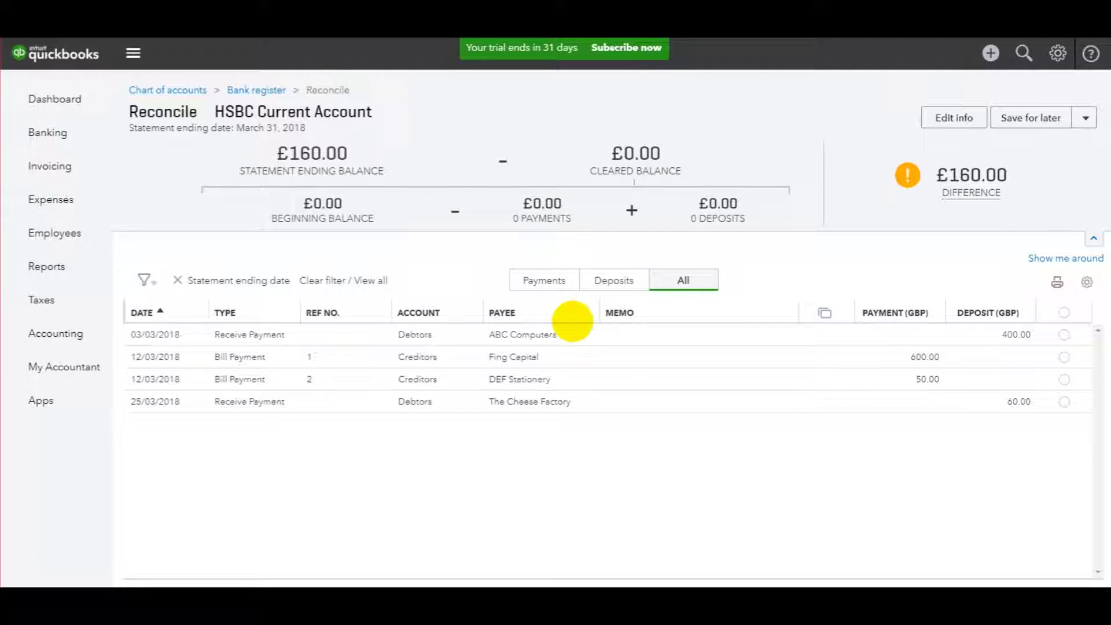
# Save the HSBC Current Account reconciliation for later, resume it and review its statement ending balance and date
pyautogui.click(1031, 120)
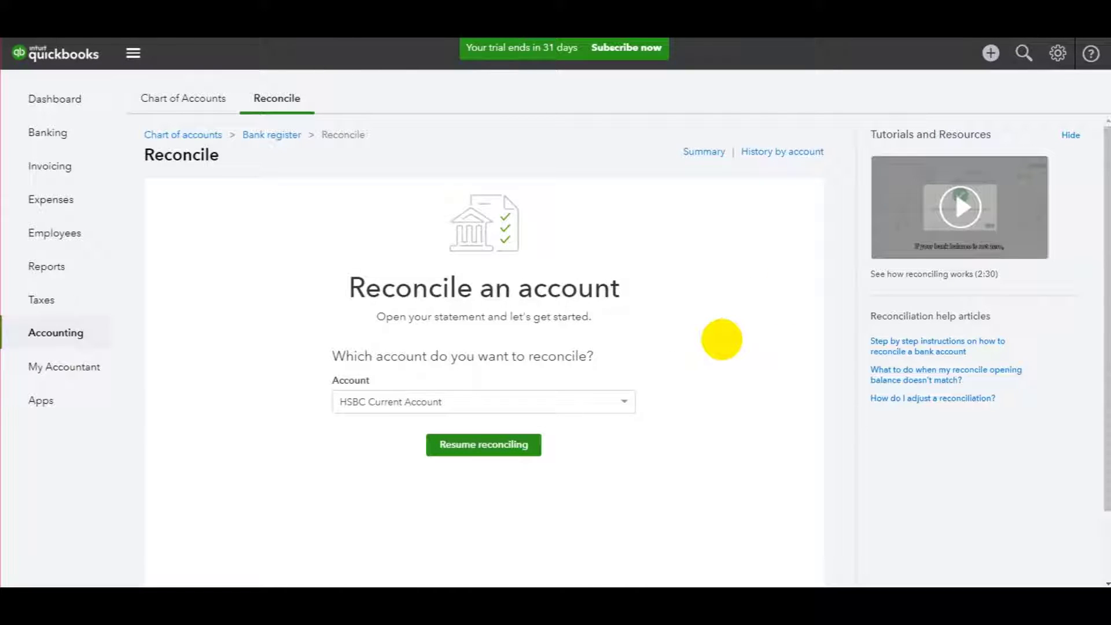
pyautogui.click(468, 443)
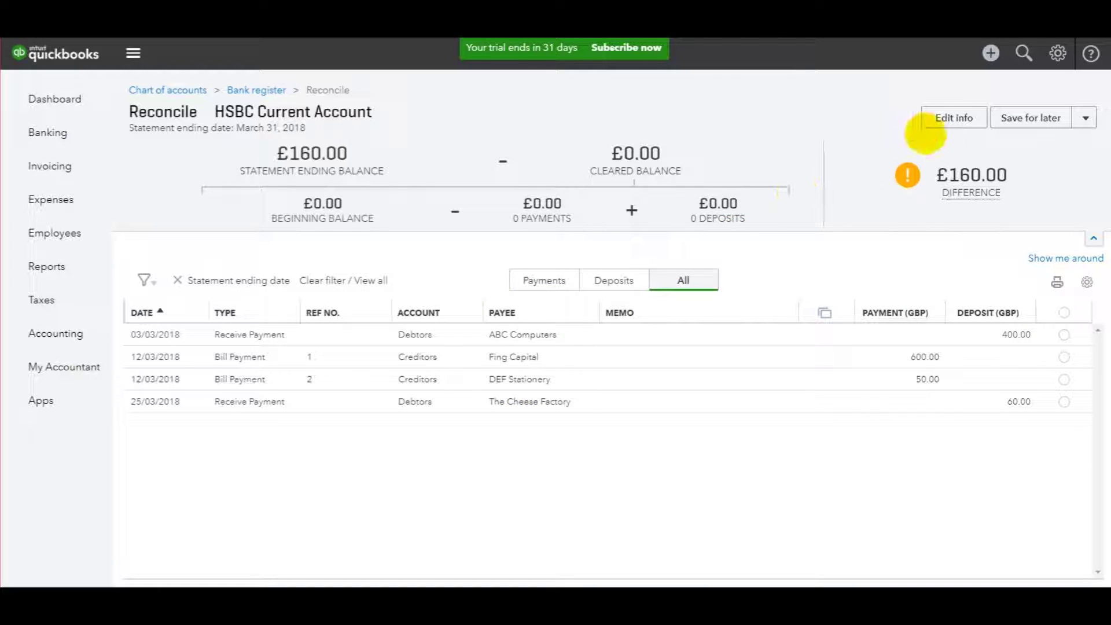
pyautogui.click(942, 121)
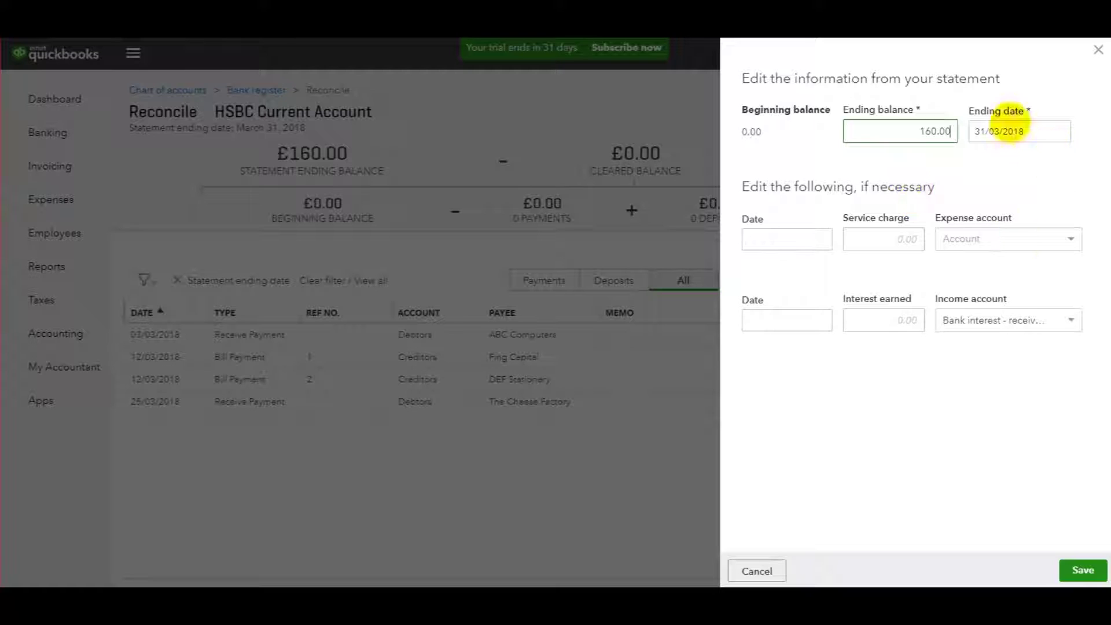
pyautogui.click(1098, 50)
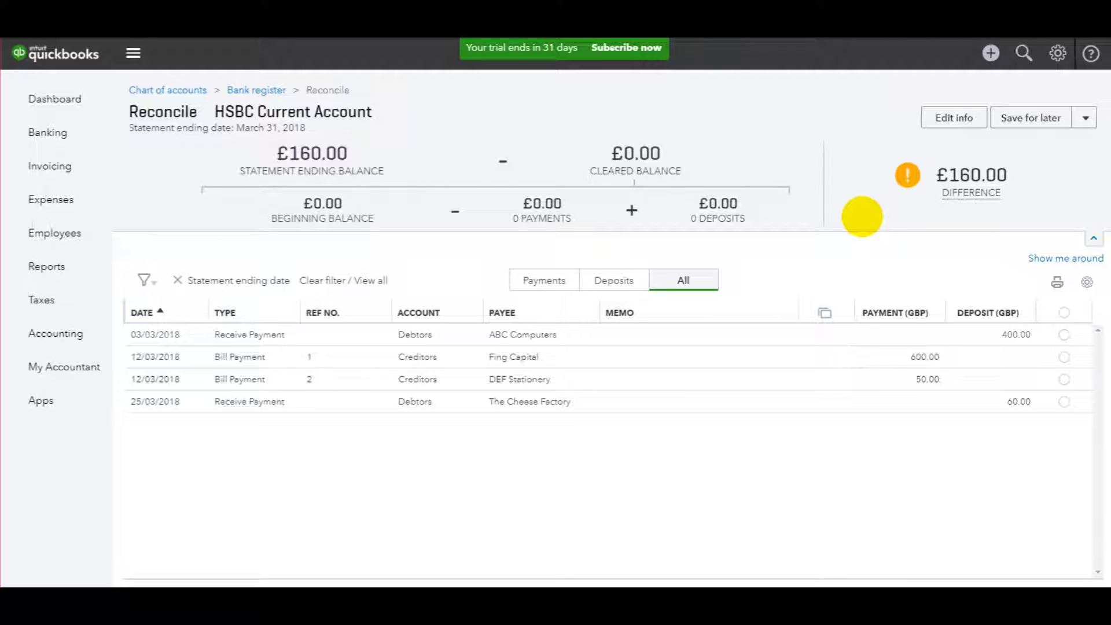
# Switch to the Bank Statement sheet in Excel and highlight the 1st Mar Opening Balance row in yellow
pyautogui.hotkey('alt', 'Tab')
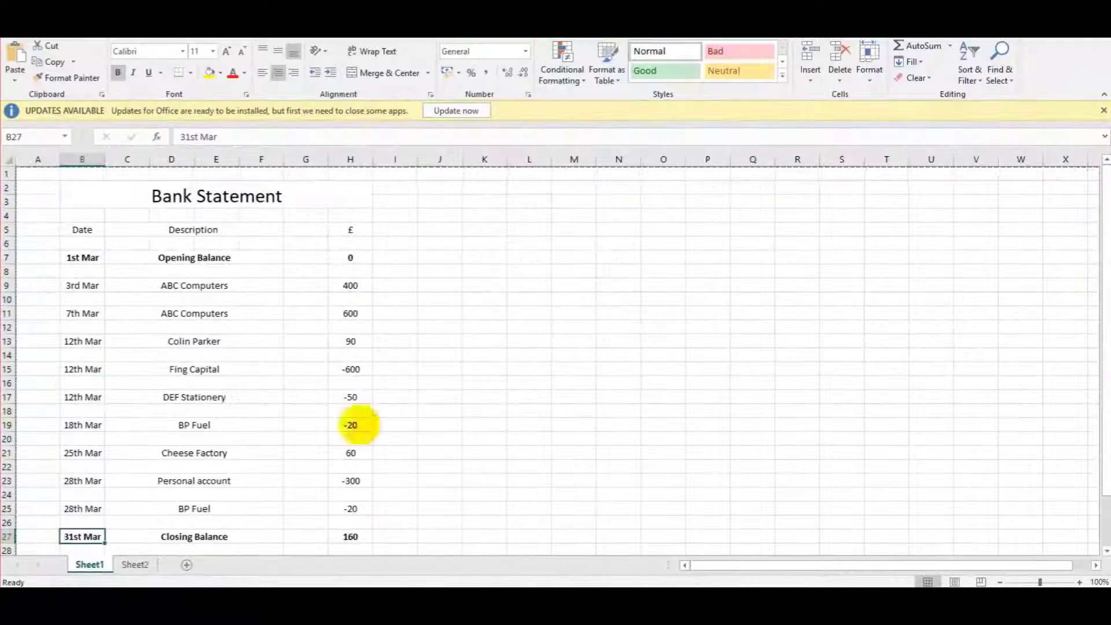
pyautogui.scroll(-2, 374, 348)
pyautogui.scroll(2, 372, 379)
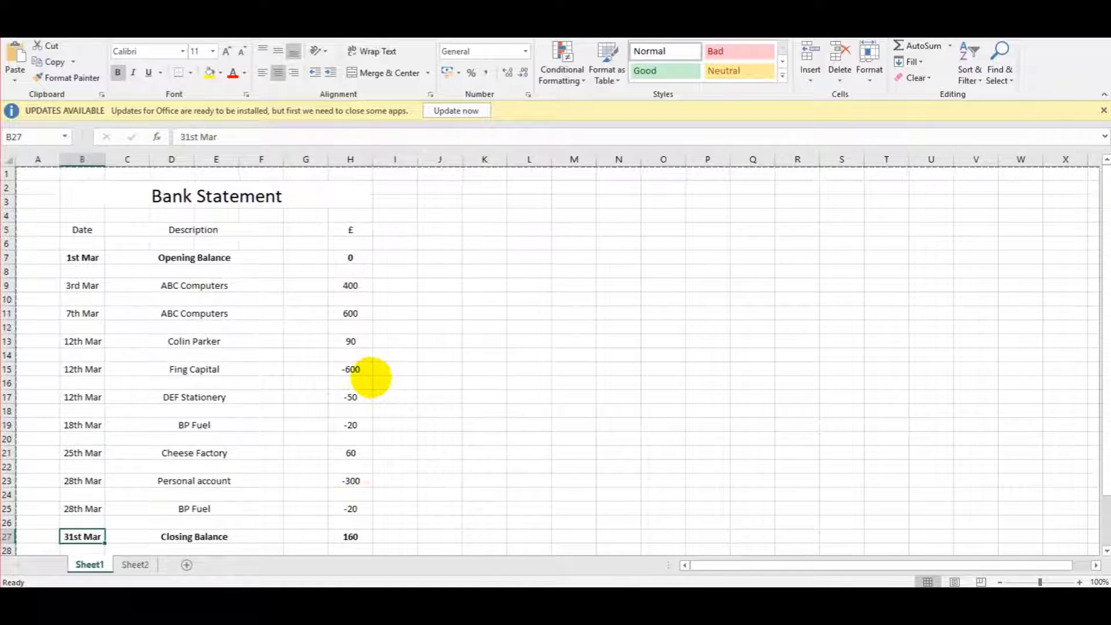
pyautogui.moveTo(83, 258); pyautogui.dragTo(340, 255)
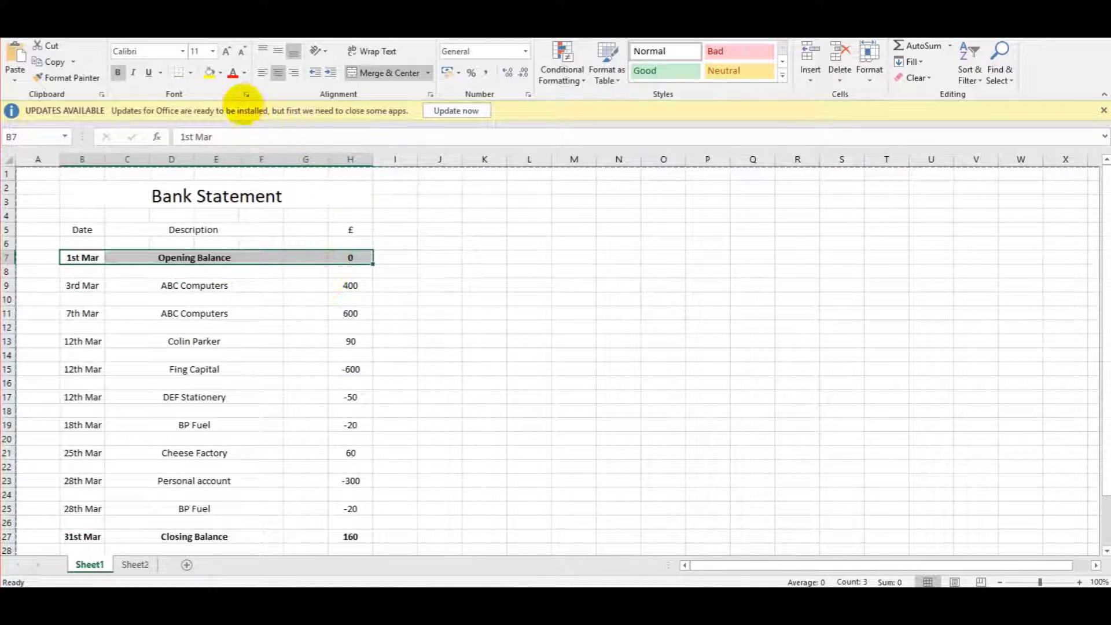
pyautogui.click(209, 72)
pyautogui.click(354, 359)
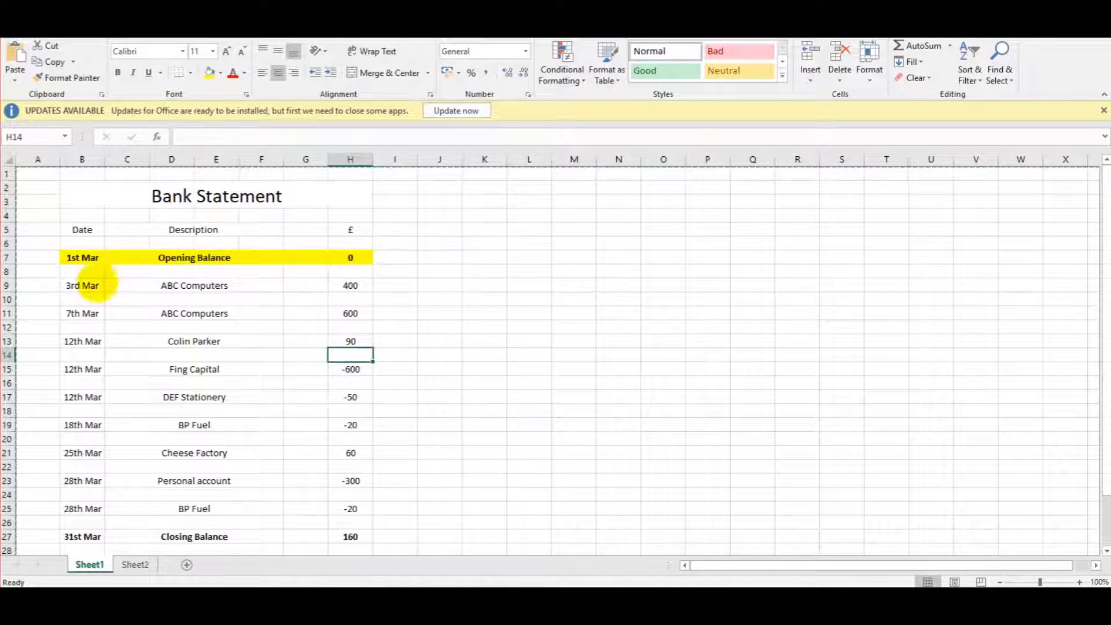
# Match the 3rd Mar ABC Computers statement entry in QuickBooks and mark its 400.00 deposit as cleared
pyautogui.moveTo(81, 286); pyautogui.dragTo(349, 285)
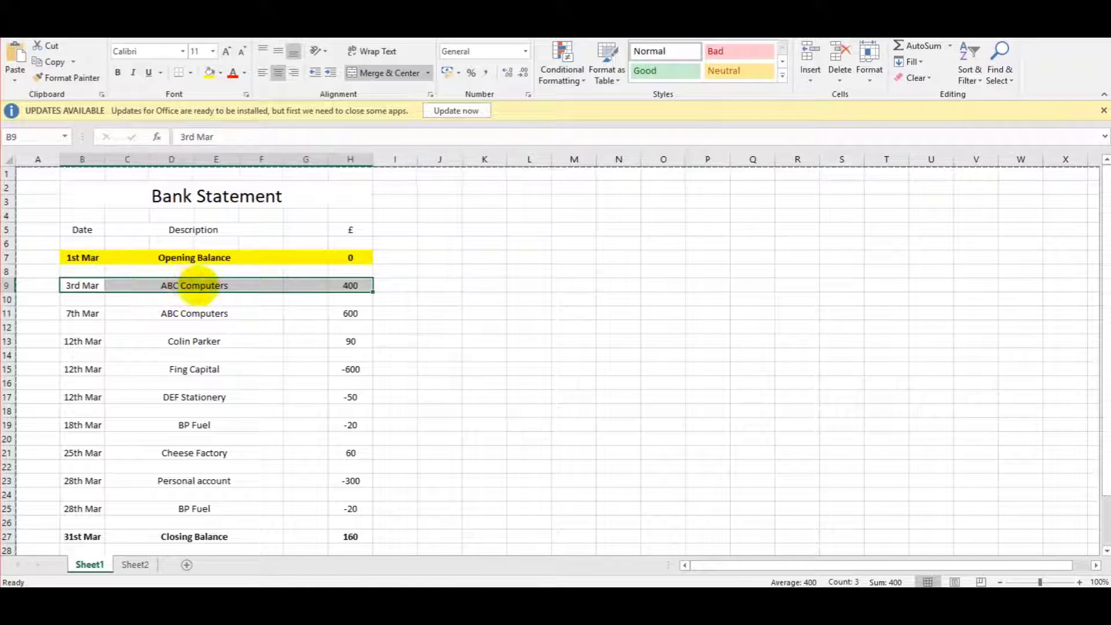
pyautogui.click(348, 285)
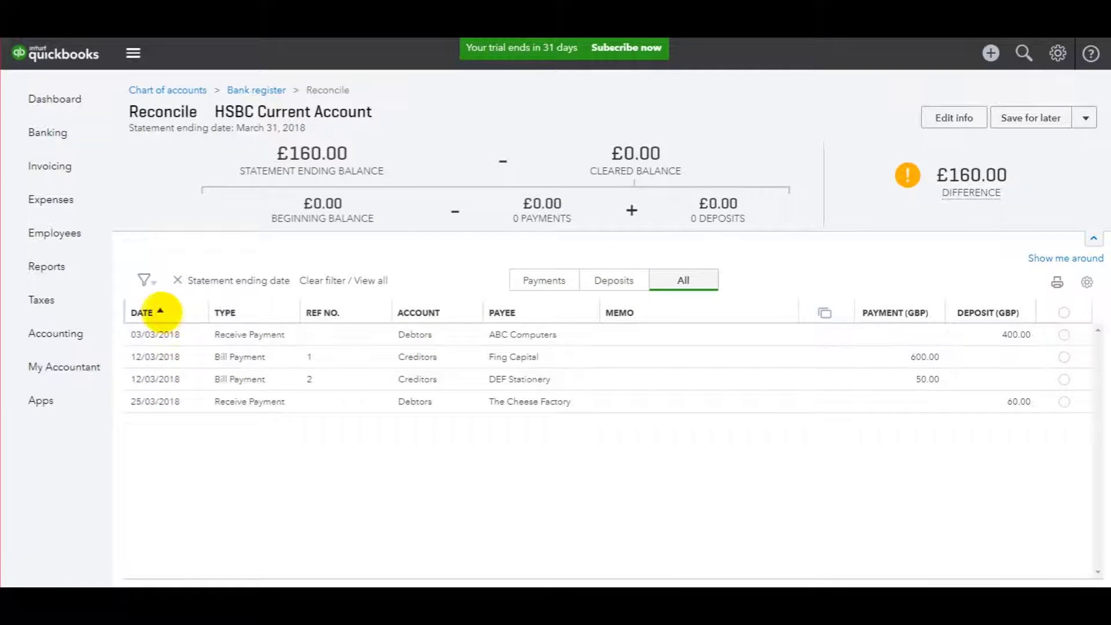
pyautogui.click(168, 311)
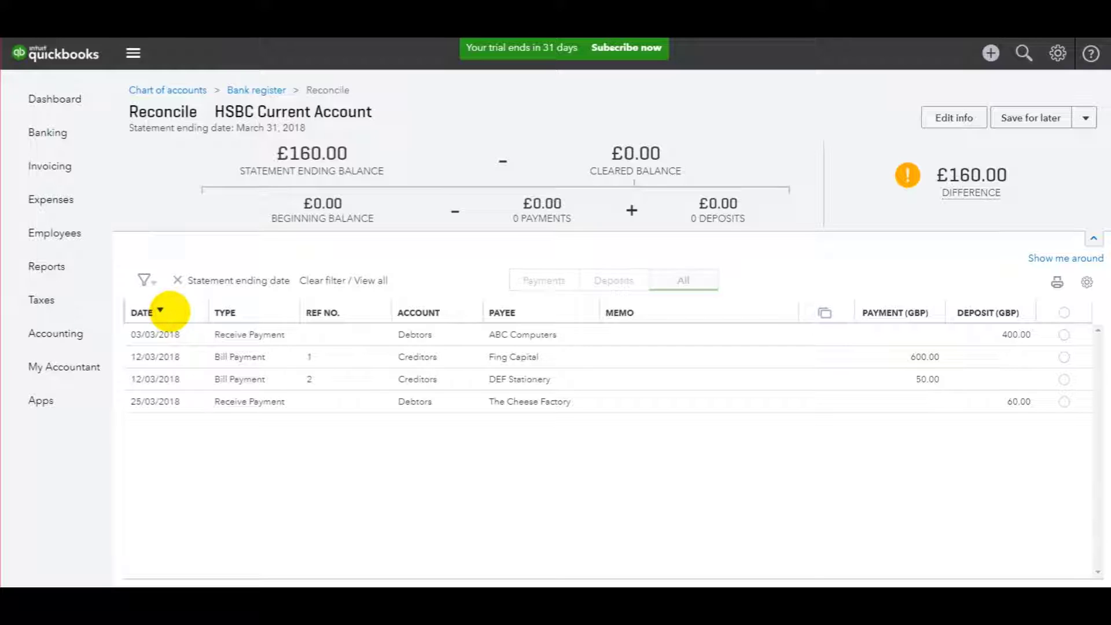
pyautogui.click(167, 311)
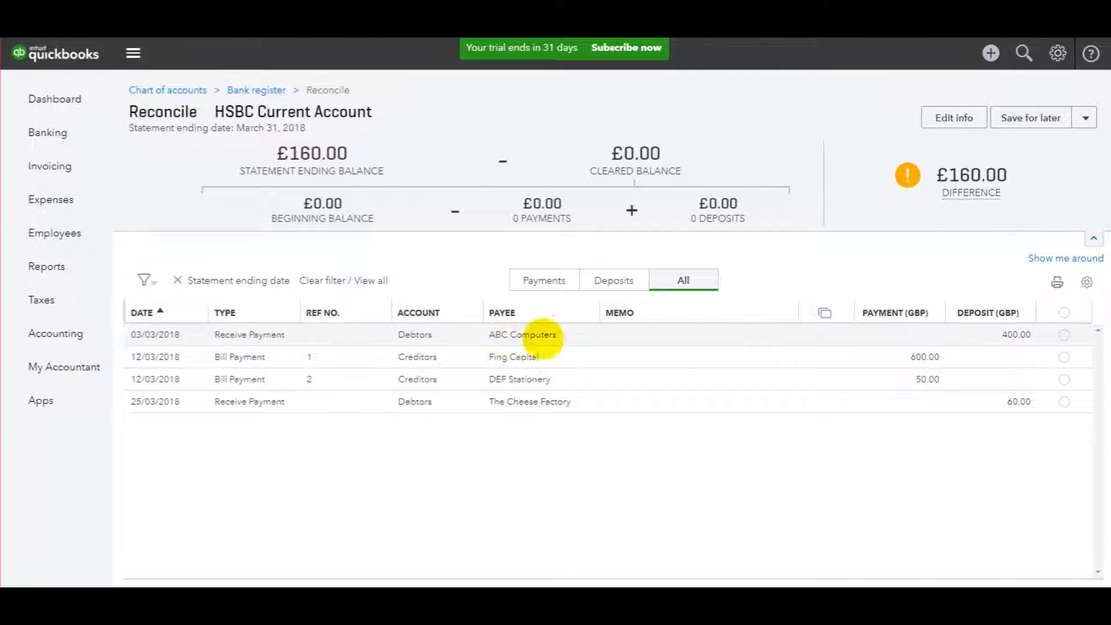
pyautogui.click(1064, 337)
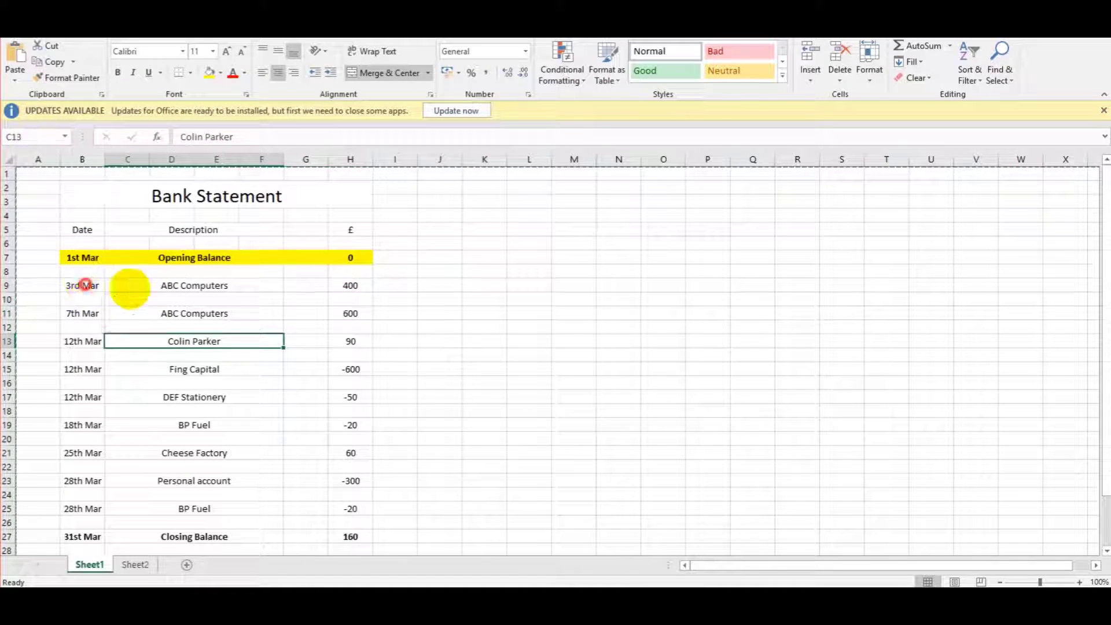
# Switch back to Excel and highlight the 3rd Mar ABC Computers row in yellow
pyautogui.moveTo(83, 286); pyautogui.dragTo(334, 284)
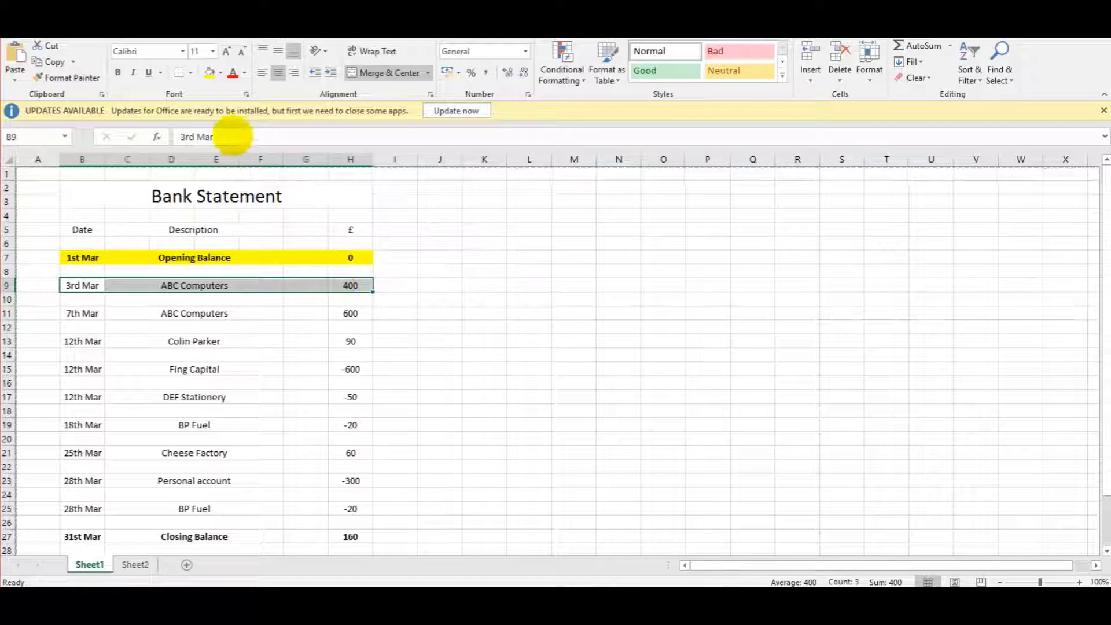
pyautogui.click(212, 73)
pyautogui.click(484, 313)
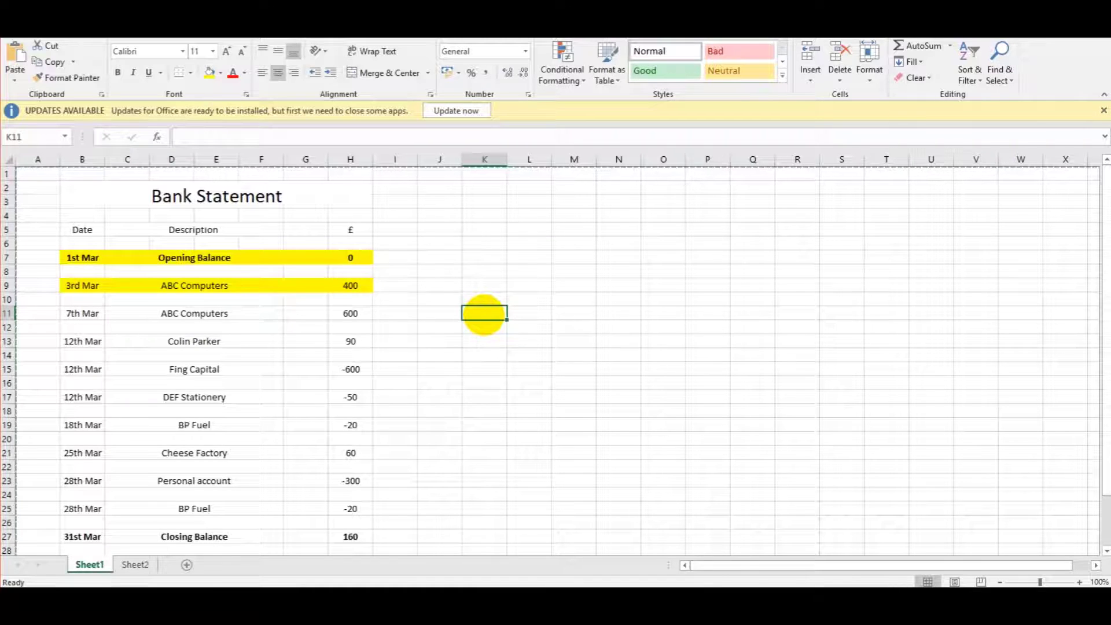
# Compare the 7th Mar ABC Computers 600 and 12th Mar 90 statement receipts with the transactions listed in QuickBooks
pyautogui.moveTo(81, 313); pyautogui.dragTo(350, 317)
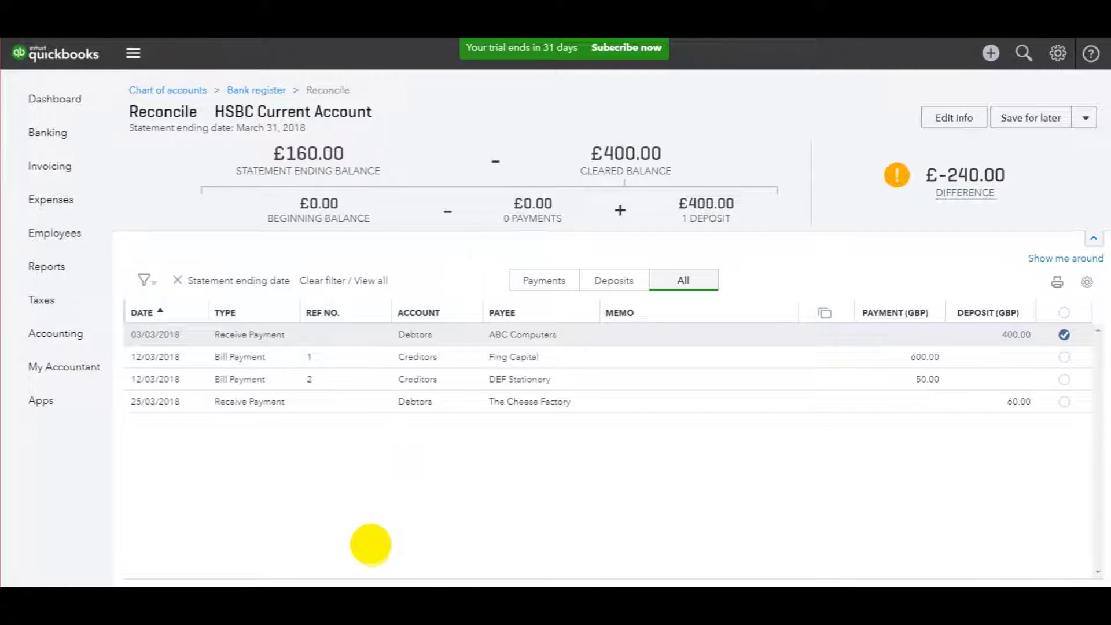
pyautogui.moveTo(357, 604)
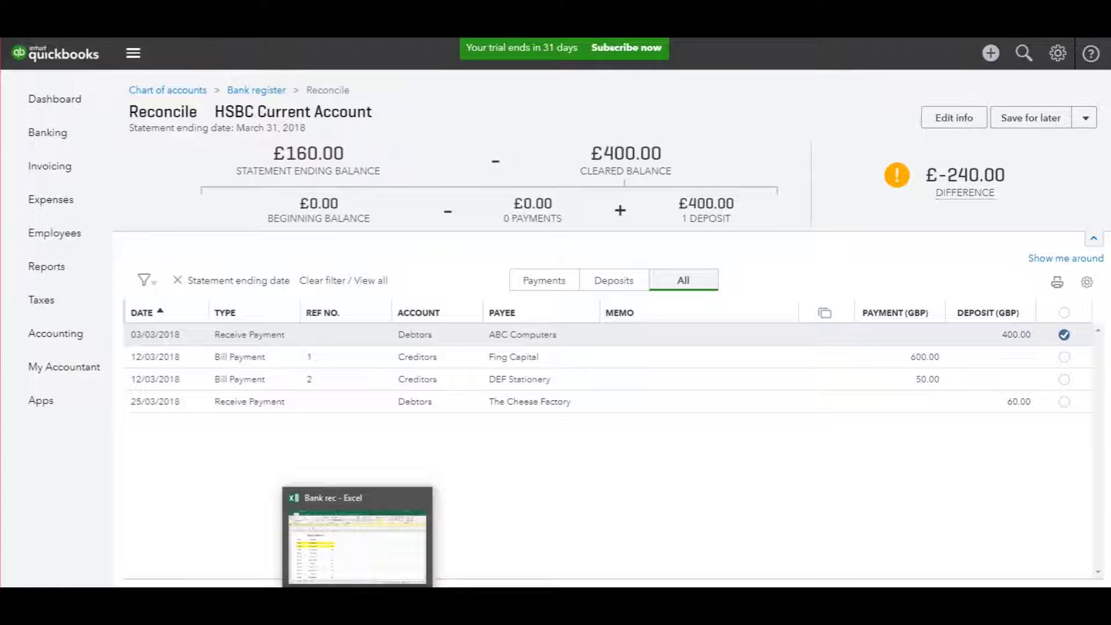
pyautogui.click(357, 547)
pyautogui.moveTo(83, 341); pyautogui.dragTo(356, 344)
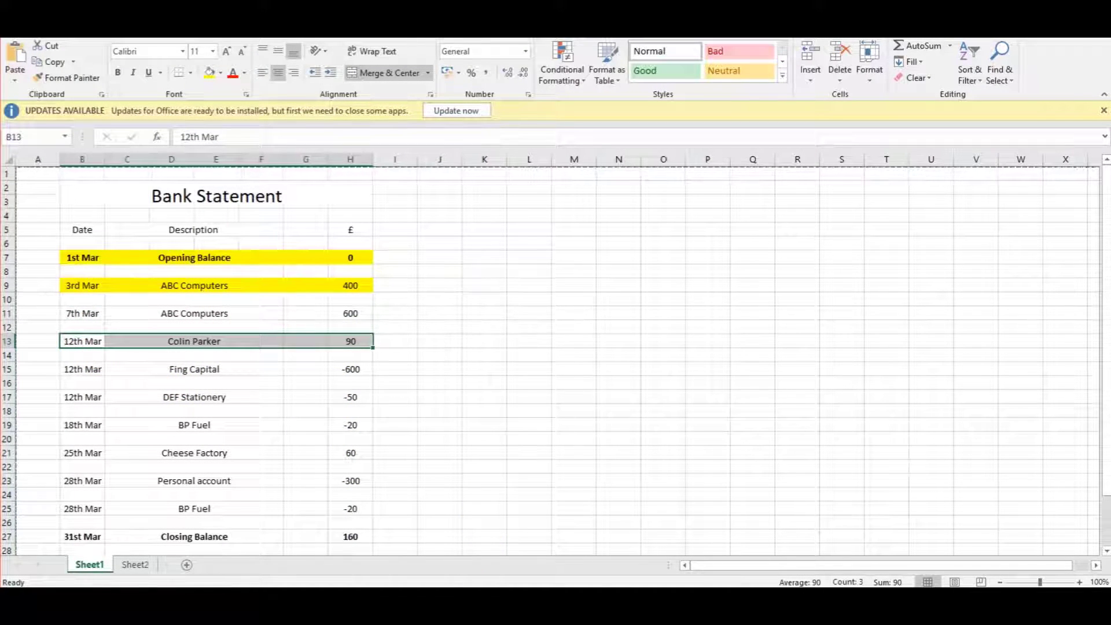
pyautogui.moveTo(529, 605)
pyautogui.click(528, 550)
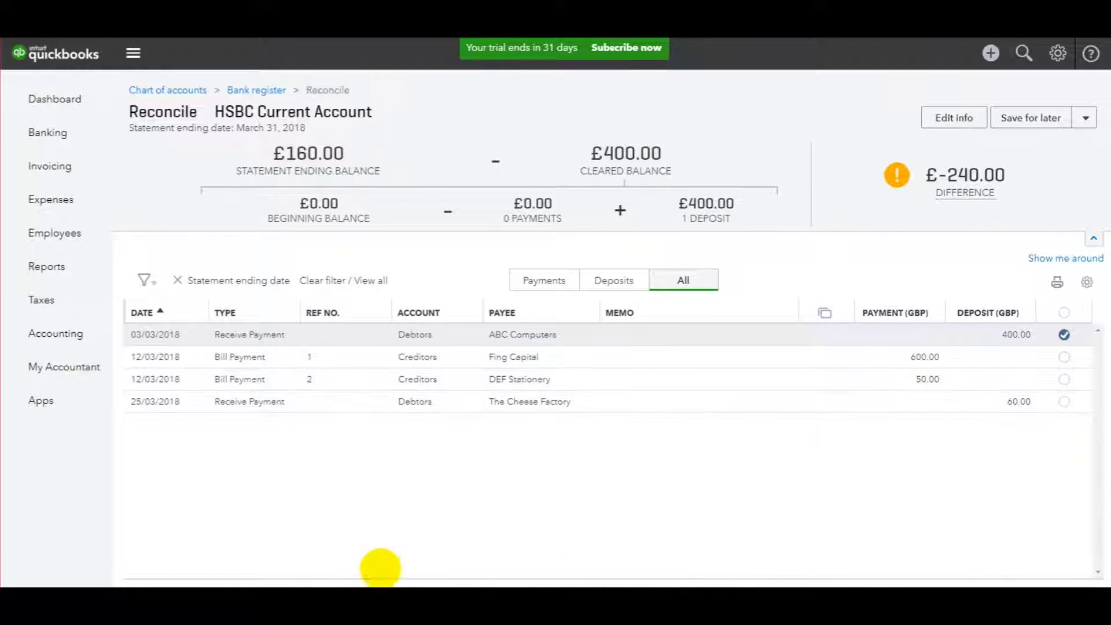
pyautogui.click(379, 605)
pyautogui.click(509, 576)
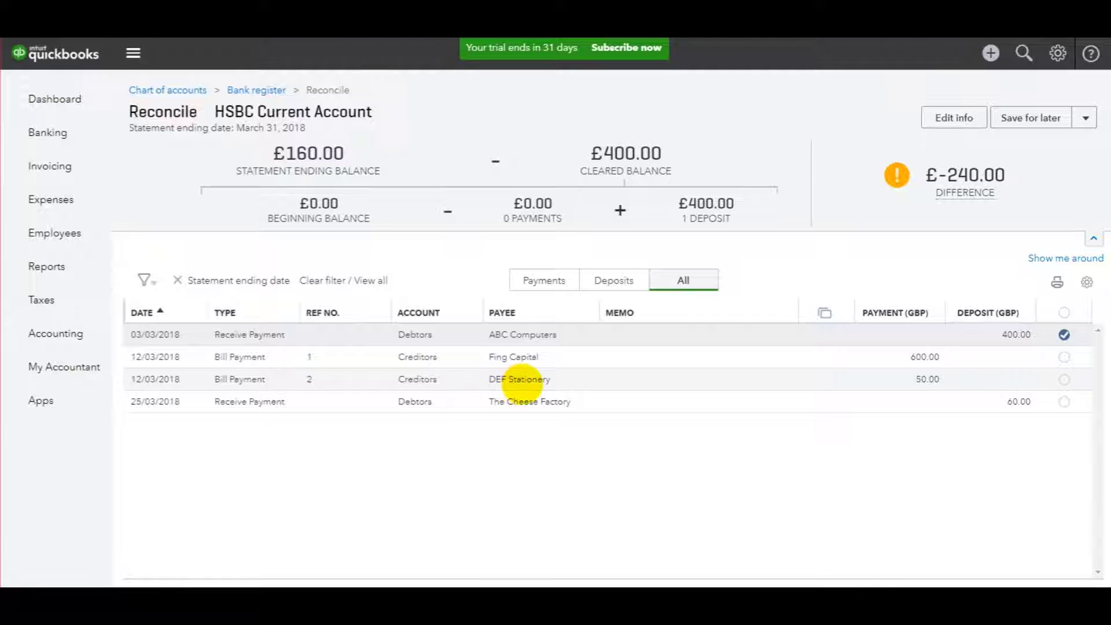
# Highlight the 12th Mar Fing Capital row in yellow in Excel and mark its 600.00 payment as cleared in QuickBooks
pyautogui.click(401, 554)
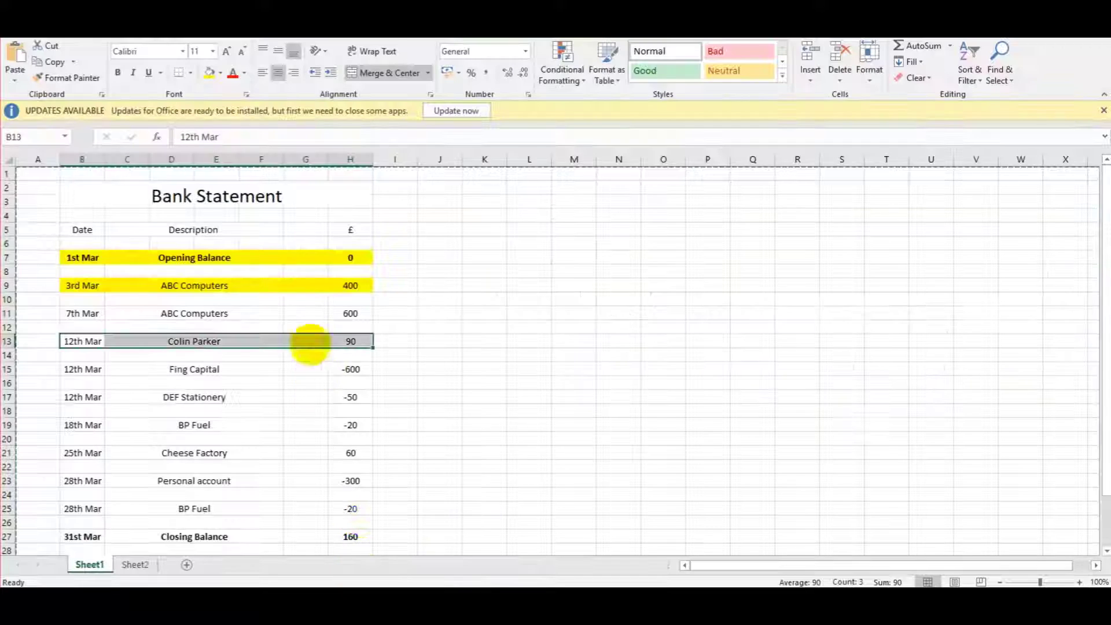
pyautogui.moveTo(80, 372); pyautogui.dragTo(350, 370)
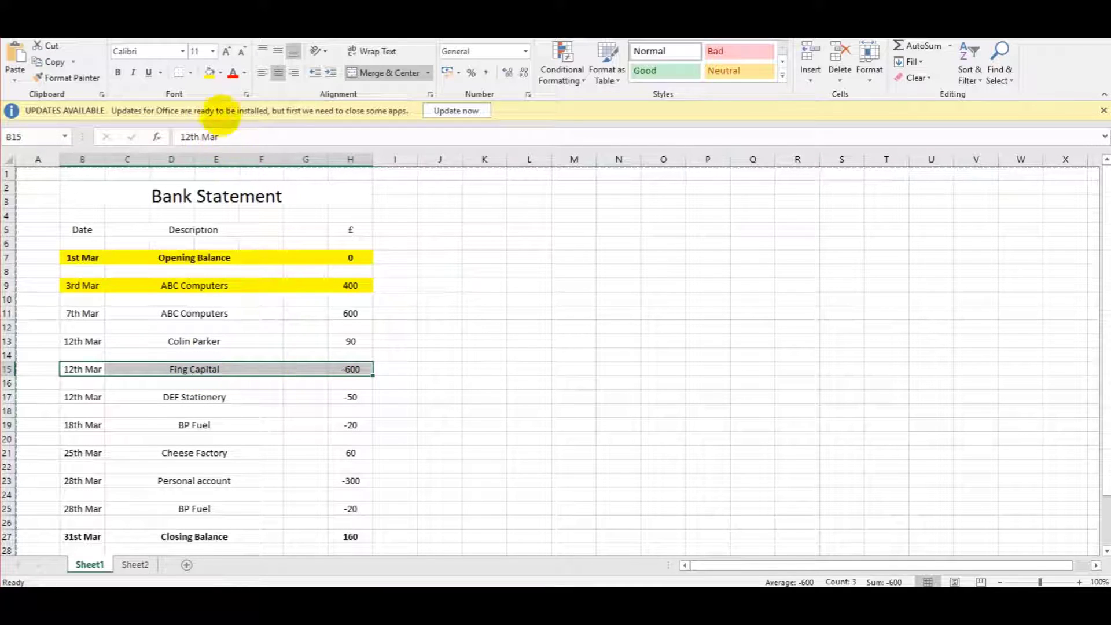
pyautogui.click(209, 72)
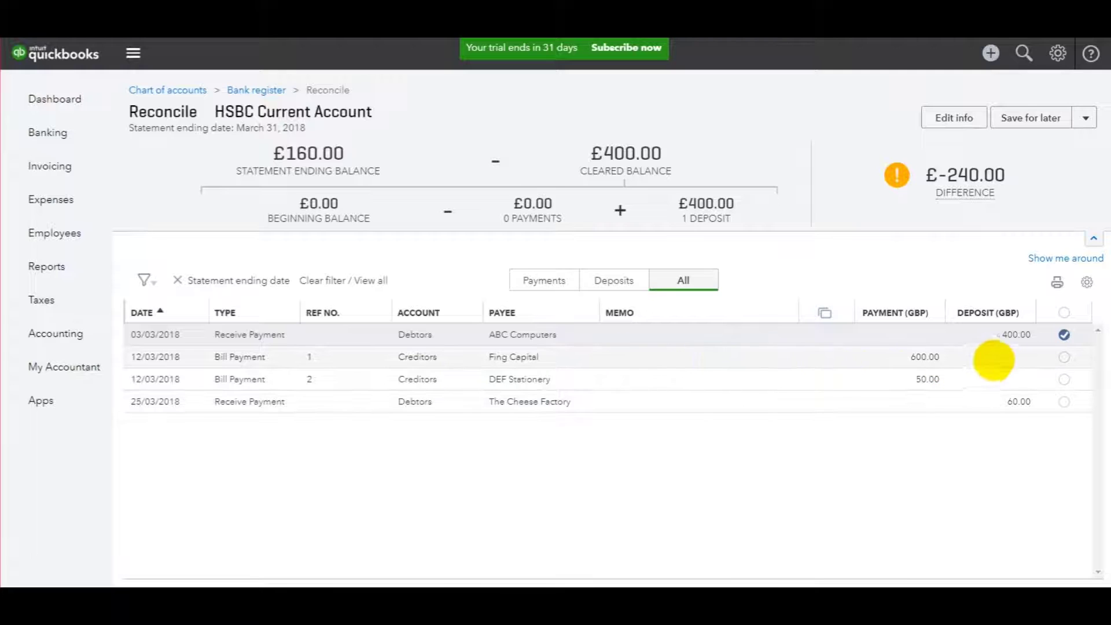
pyautogui.click(1064, 357)
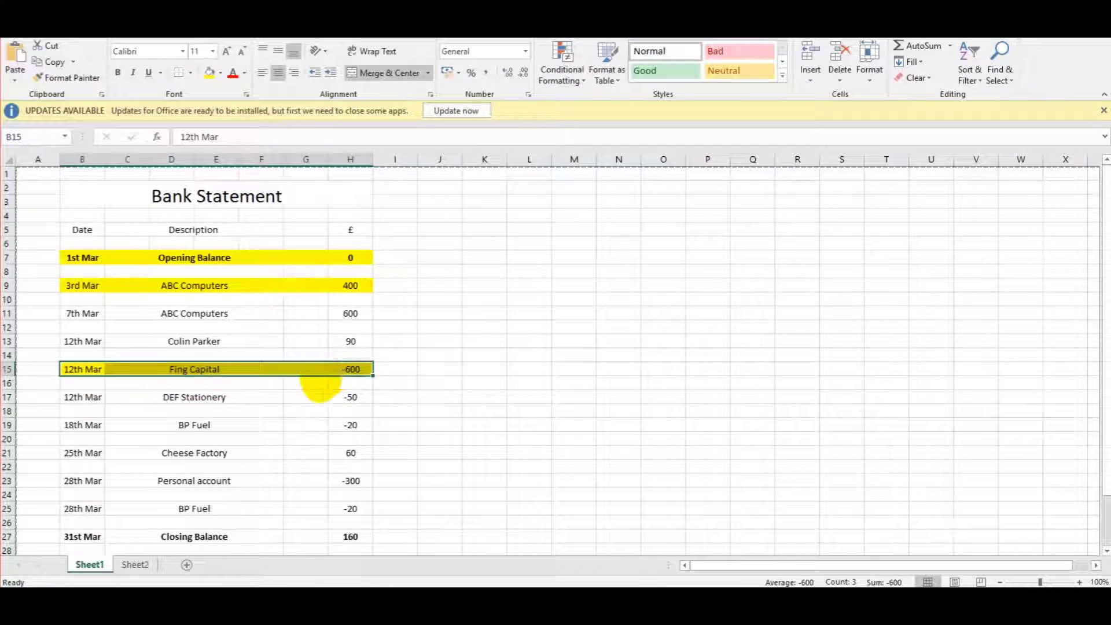
# Mark the DEF Stationery 50.00 payment as cleared in QuickBooks and highlight its 12th Mar row in yellow in Excel
pyautogui.moveTo(81, 397); pyautogui.dragTo(350, 397)
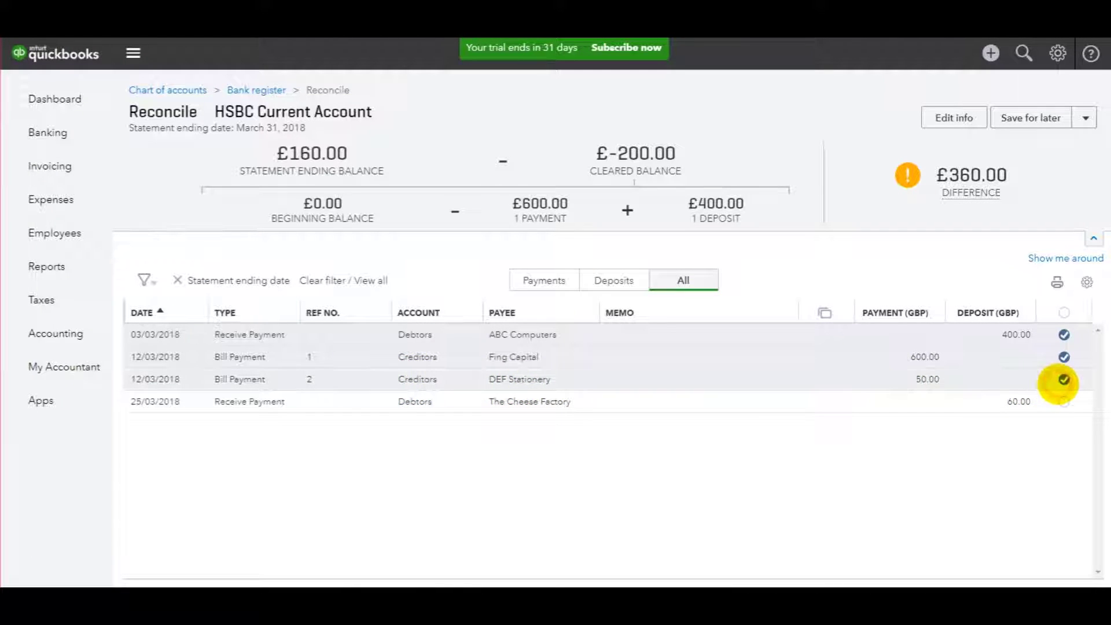
pyautogui.click(1064, 380)
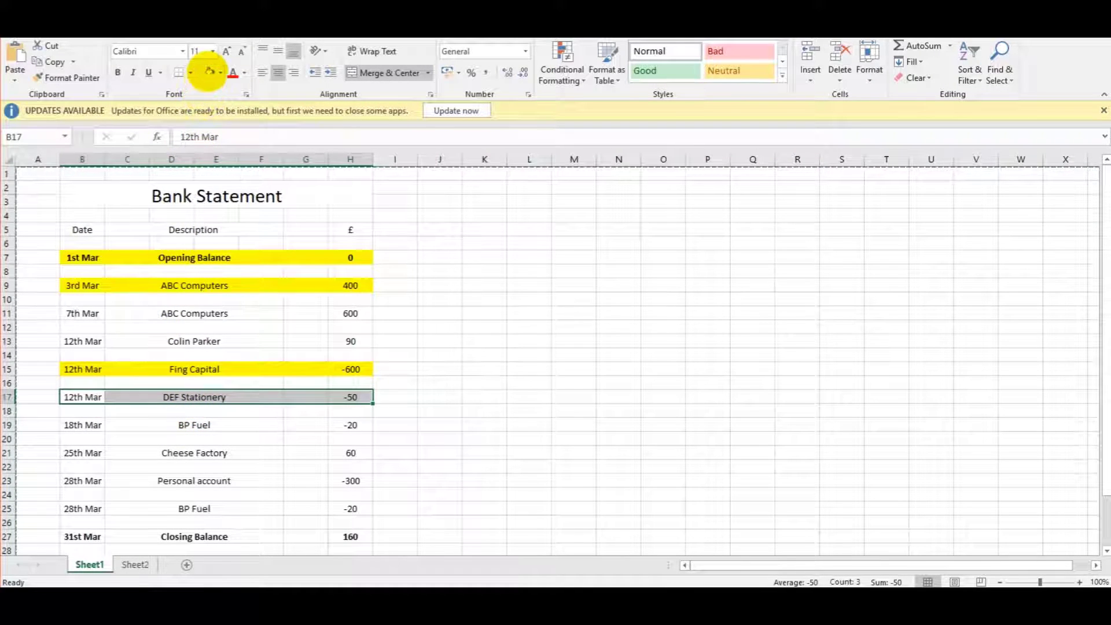
pyautogui.click(209, 72)
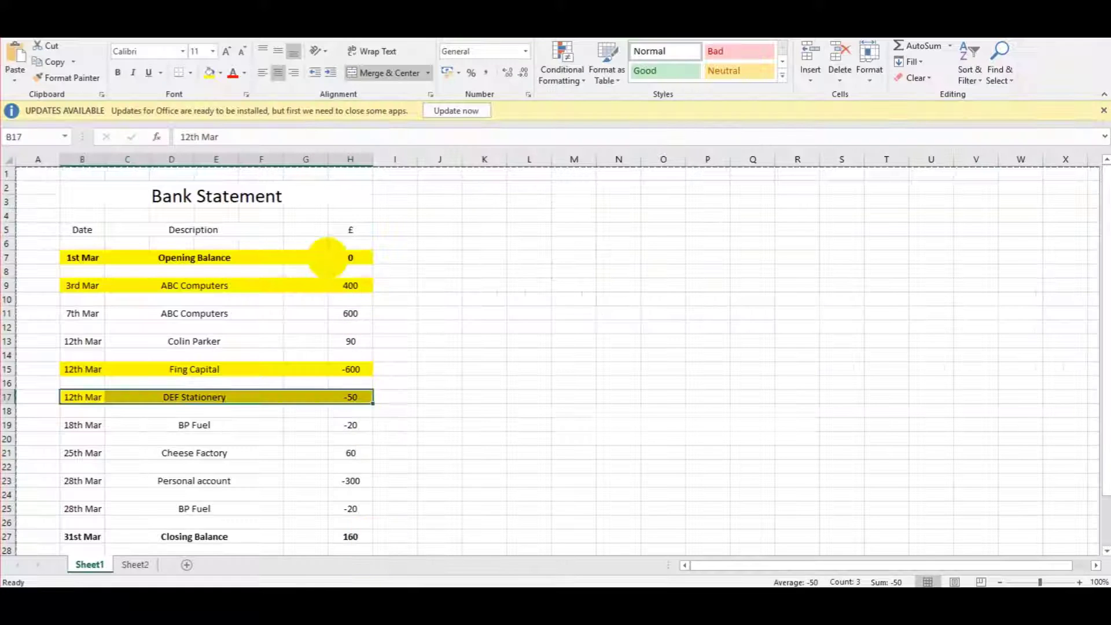
# Highlight the 25th Mar Cheese Factory row of the bank statement in yellow
pyautogui.scroll(-1, 310, 256)
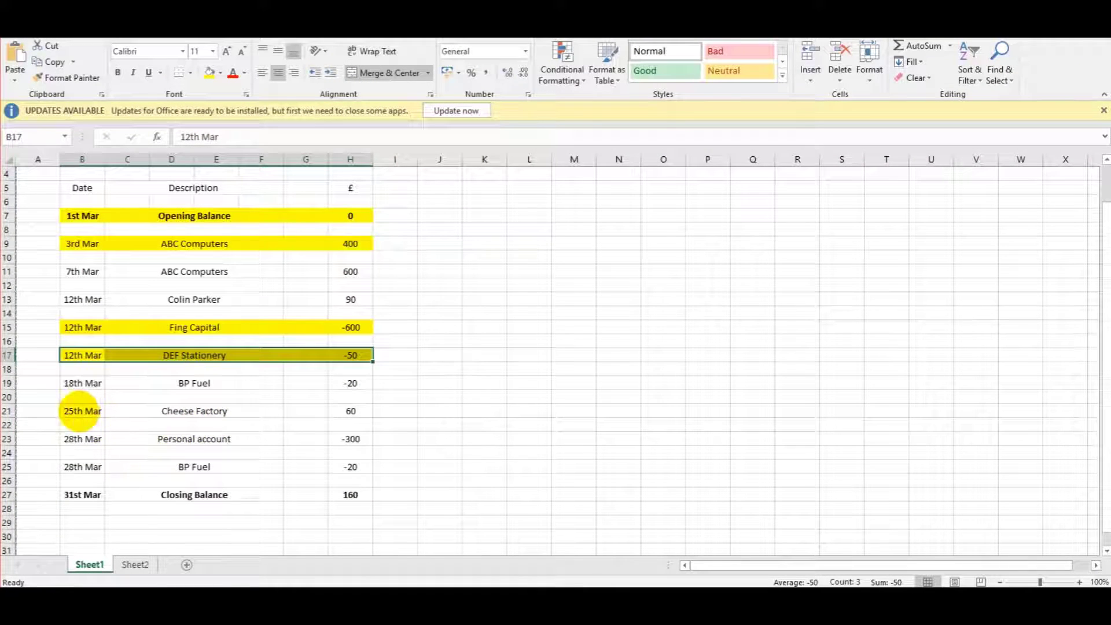
pyautogui.moveTo(81, 411); pyautogui.dragTo(304, 414)
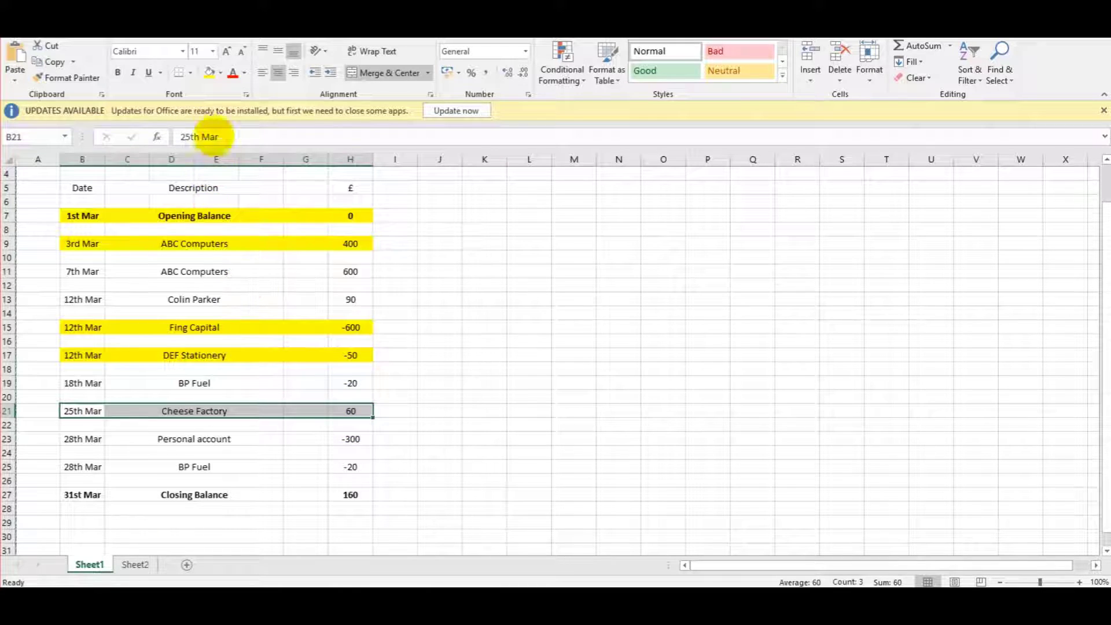
pyautogui.click(210, 73)
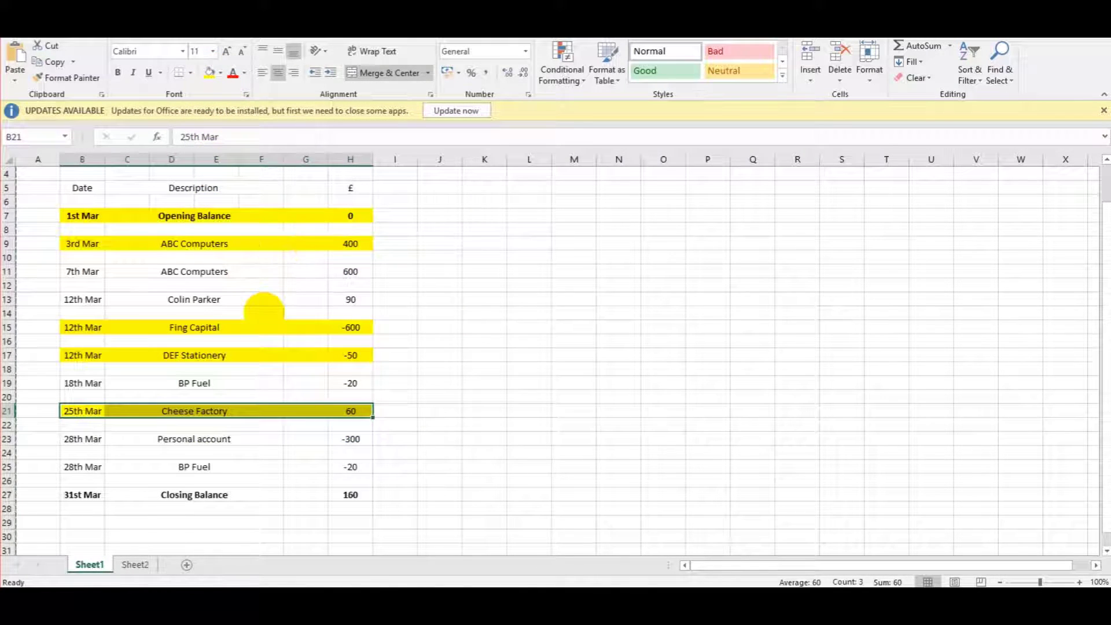
# Review the unhighlighted bank statement rows in Excel, from the 7th Mar ABC Computers receipt to the 28th Mar BP Fuel payment
pyautogui.scroll(-1, 249, 307)
pyautogui.scroll(2, 249, 306)
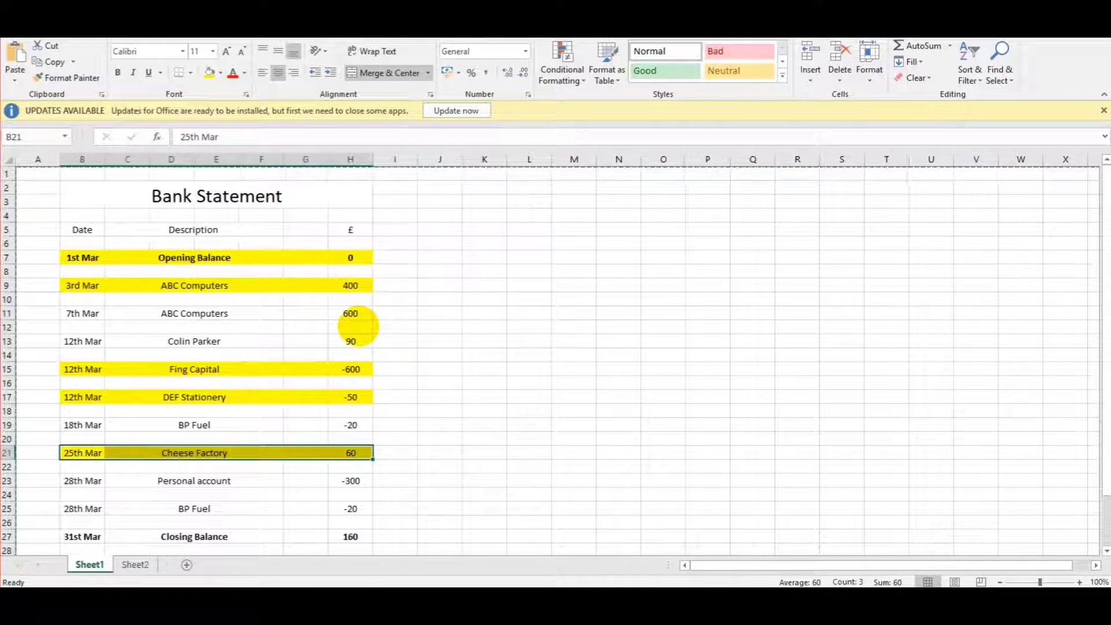
pyautogui.click(351, 314)
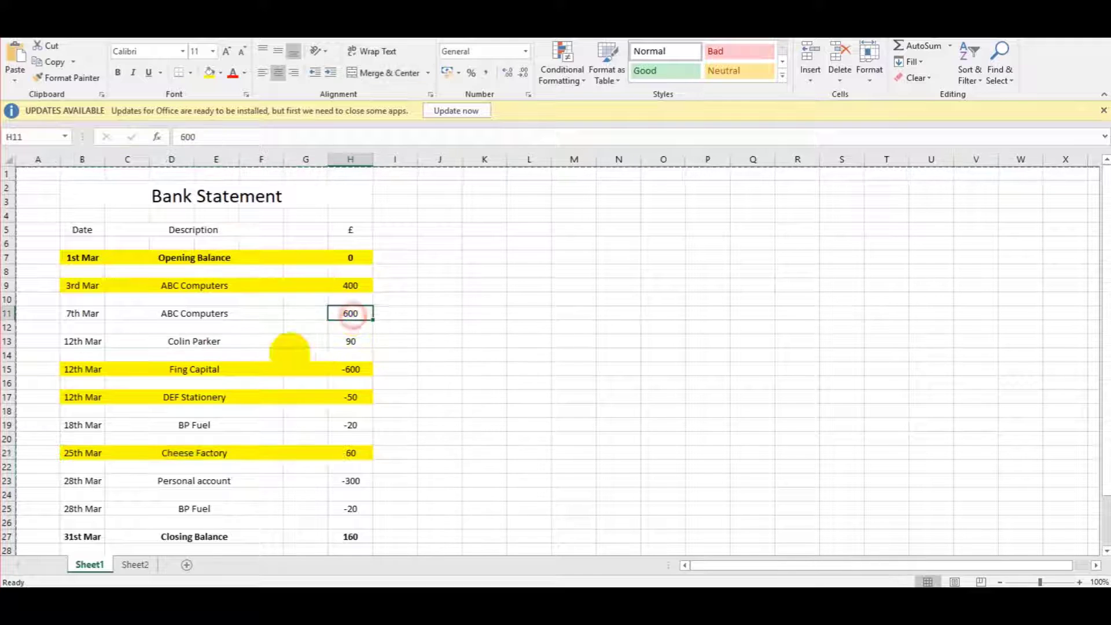
pyautogui.moveTo(91, 314); pyautogui.dragTo(333, 314)
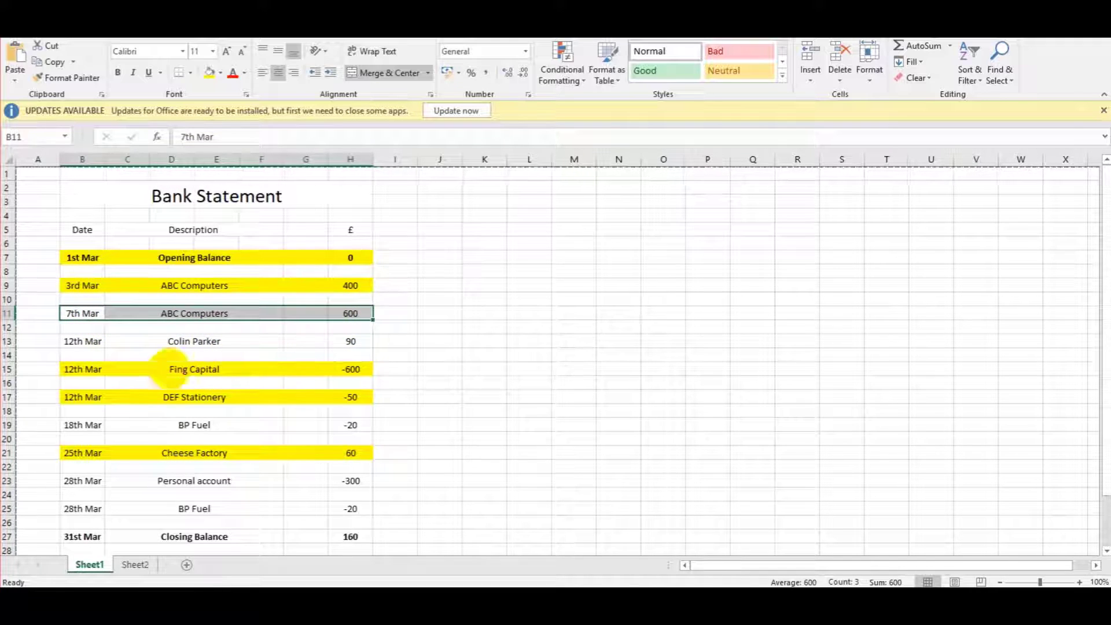
pyautogui.click(88, 343)
pyautogui.moveTo(88, 343); pyautogui.dragTo(356, 342)
pyautogui.scroll(-2, 249, 353)
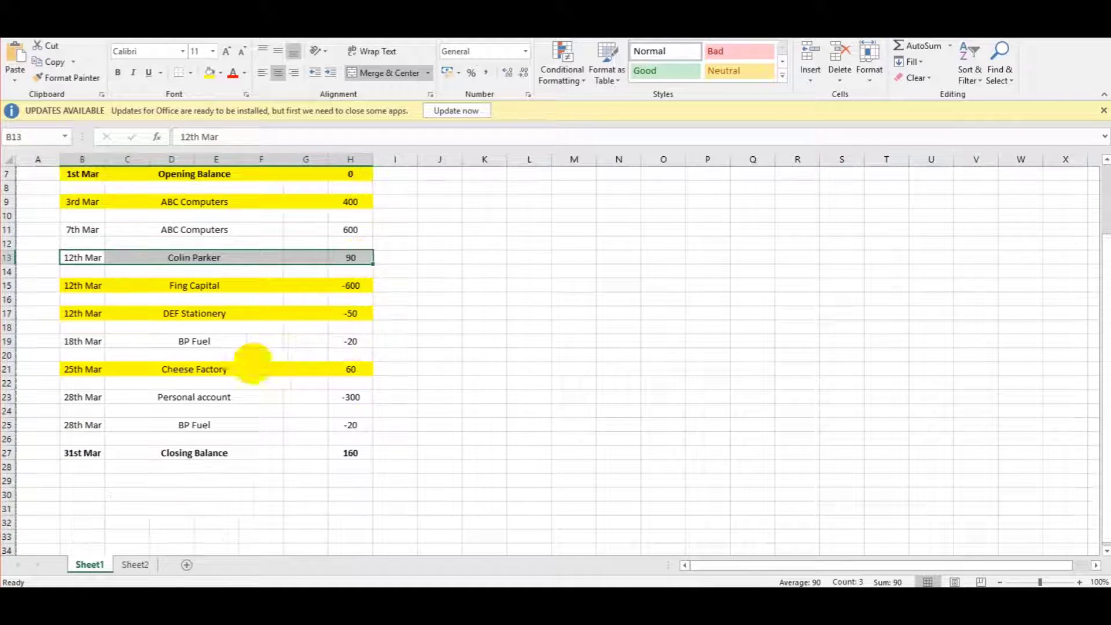
pyautogui.moveTo(84, 341); pyautogui.dragTo(353, 342)
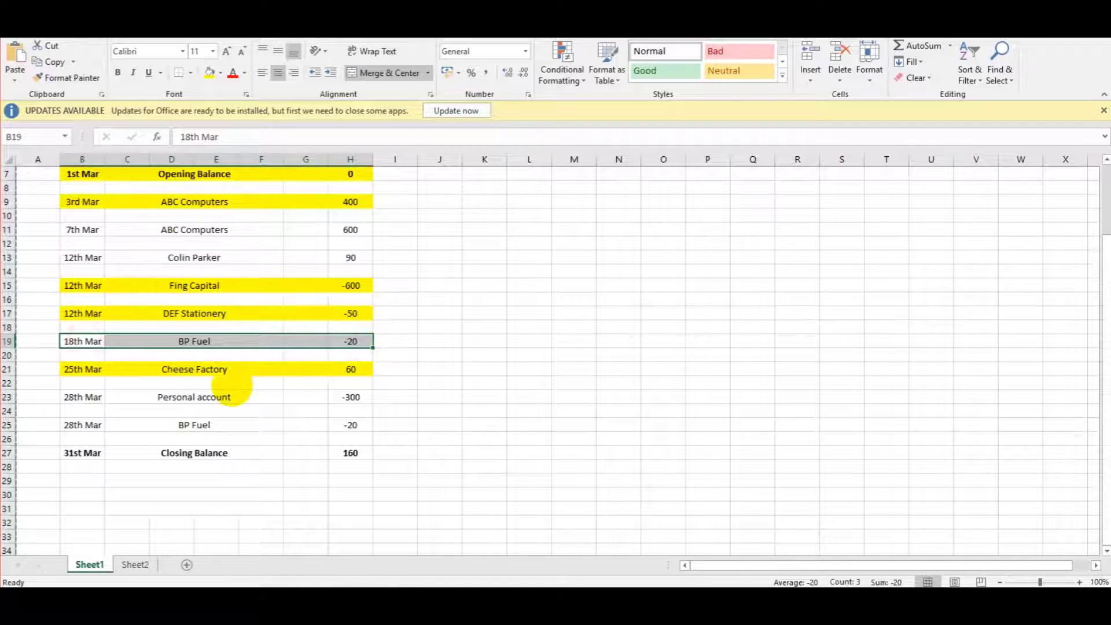
pyautogui.moveTo(82, 397); pyautogui.dragTo(356, 397)
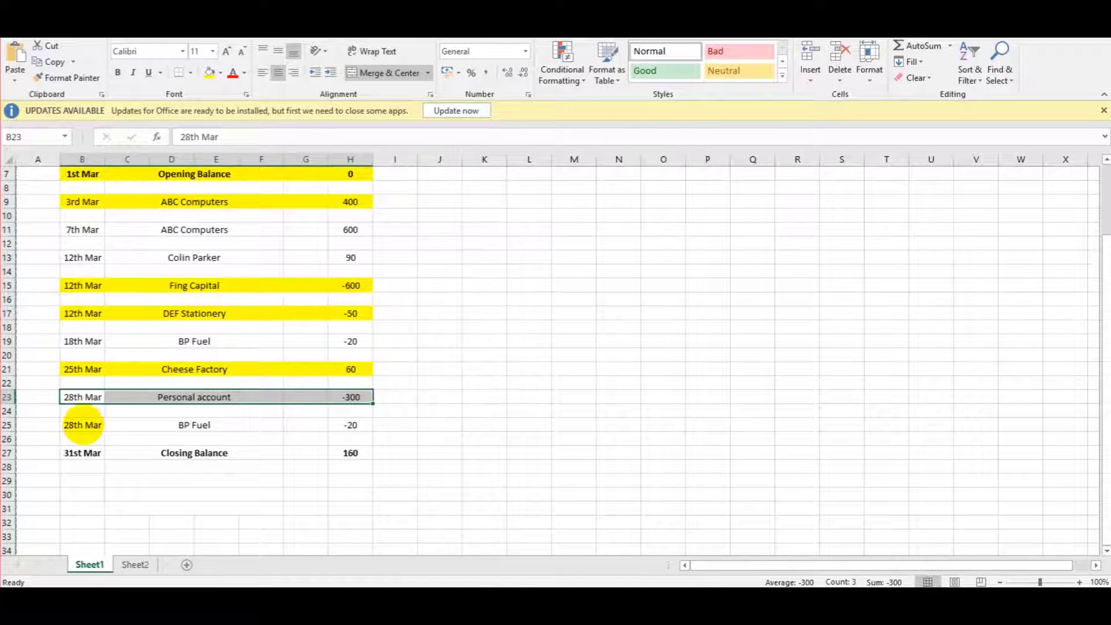
pyautogui.moveTo(83, 425); pyautogui.dragTo(334, 431)
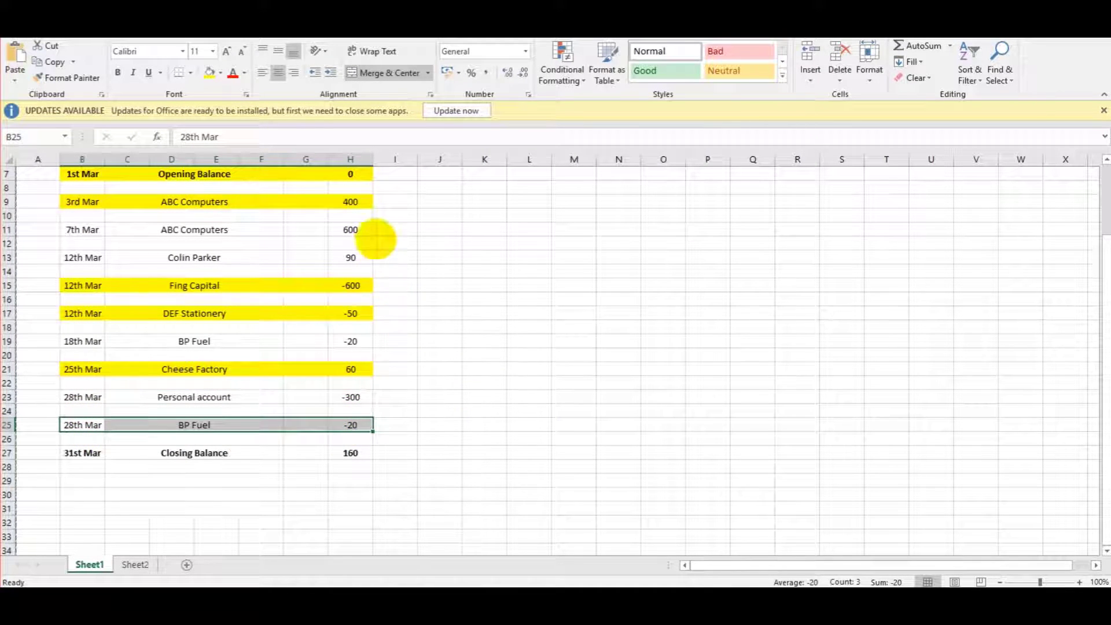
pyautogui.scroll(2, 359, 253)
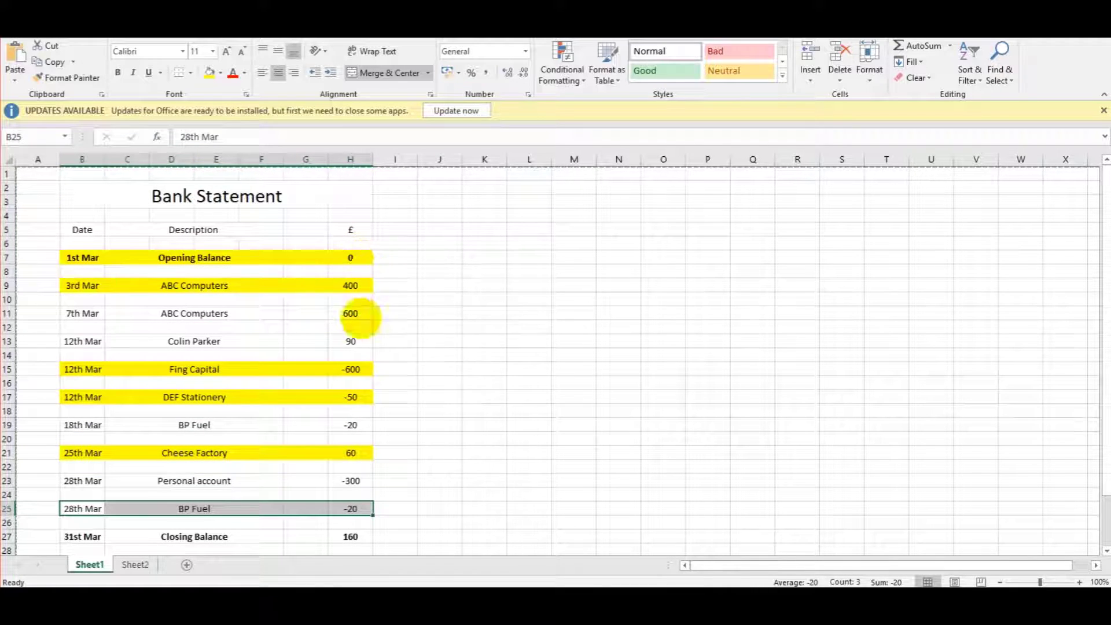
pyautogui.scroll(-2, 334, 495)
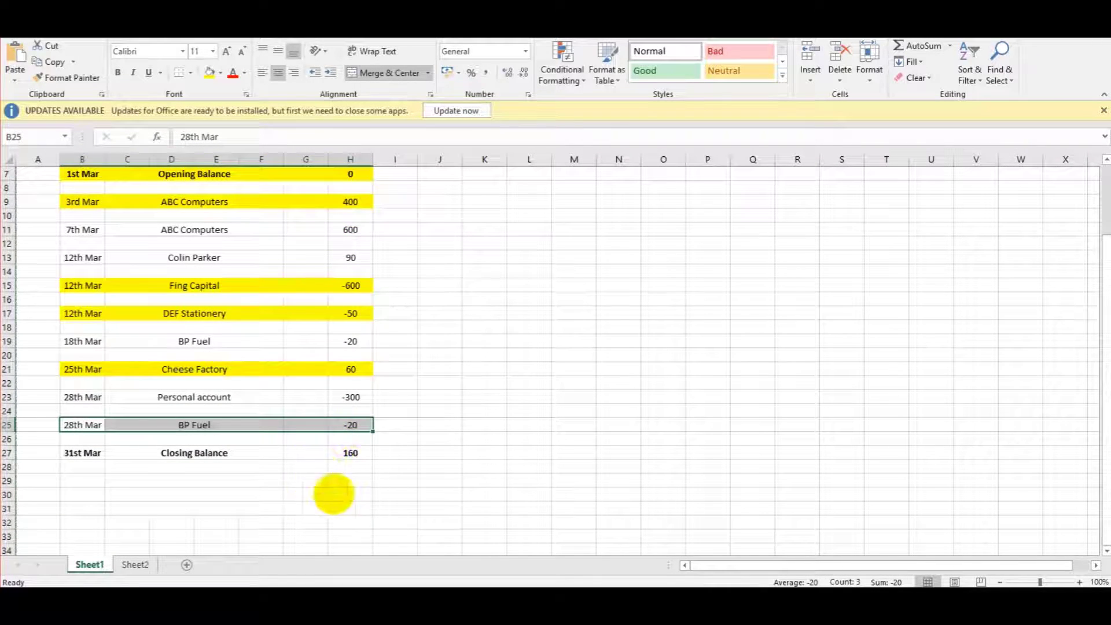
# Check the 31st Mar Closing Balance row and the unmatched 7th Mar ABC Computers row on the bank statement
pyautogui.moveTo(141, 452); pyautogui.dragTo(266, 454)
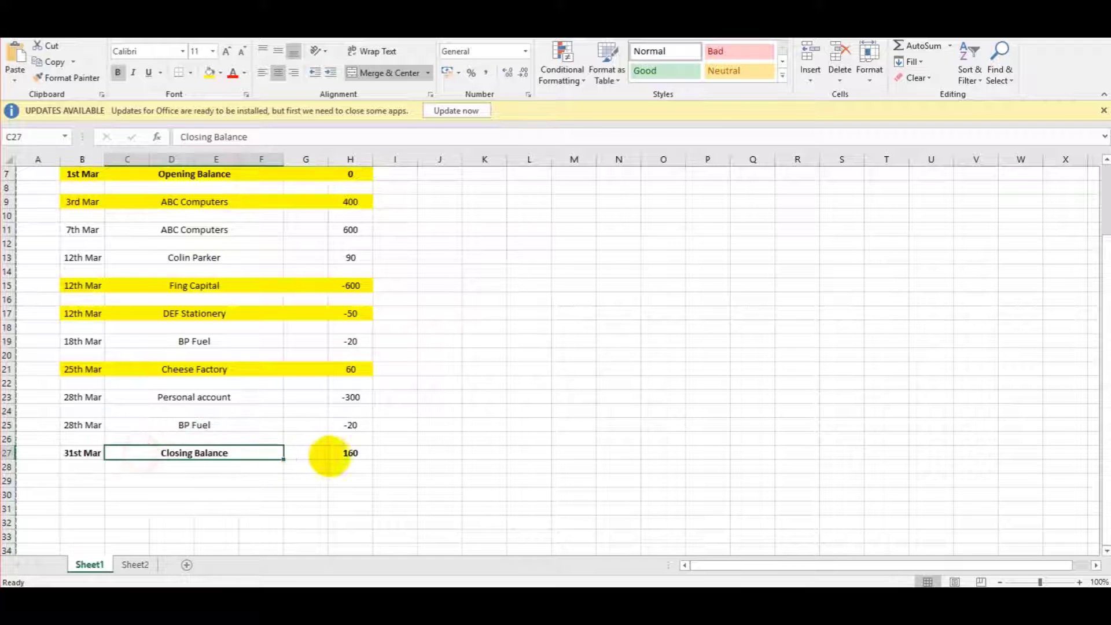
pyautogui.click(79, 457)
pyautogui.scroll(1, 474, 462)
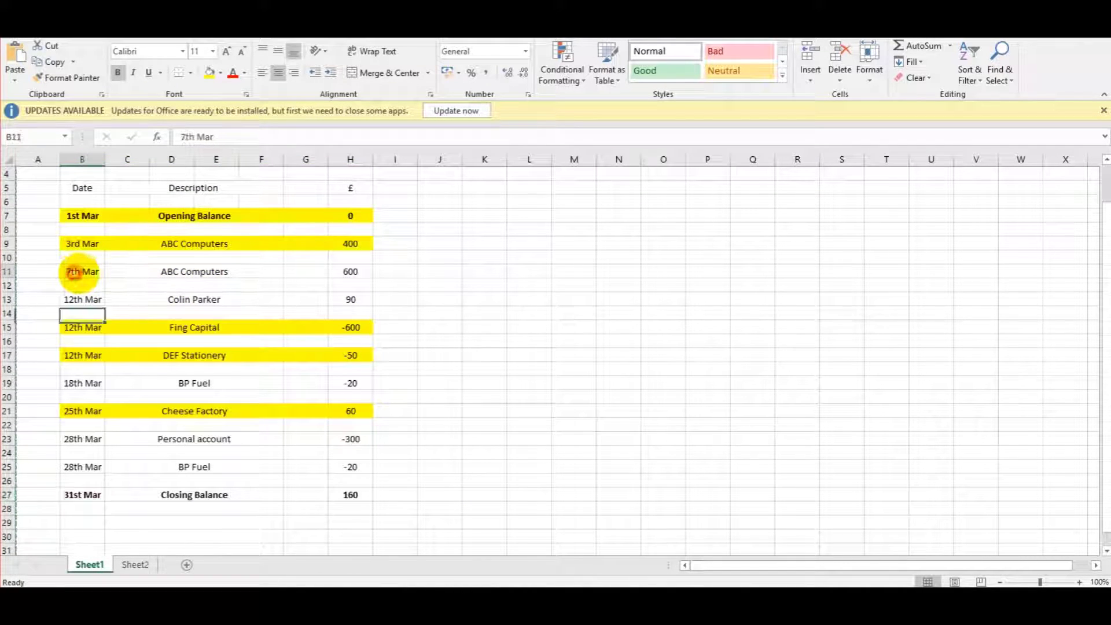
pyautogui.moveTo(74, 272); pyautogui.dragTo(347, 271)
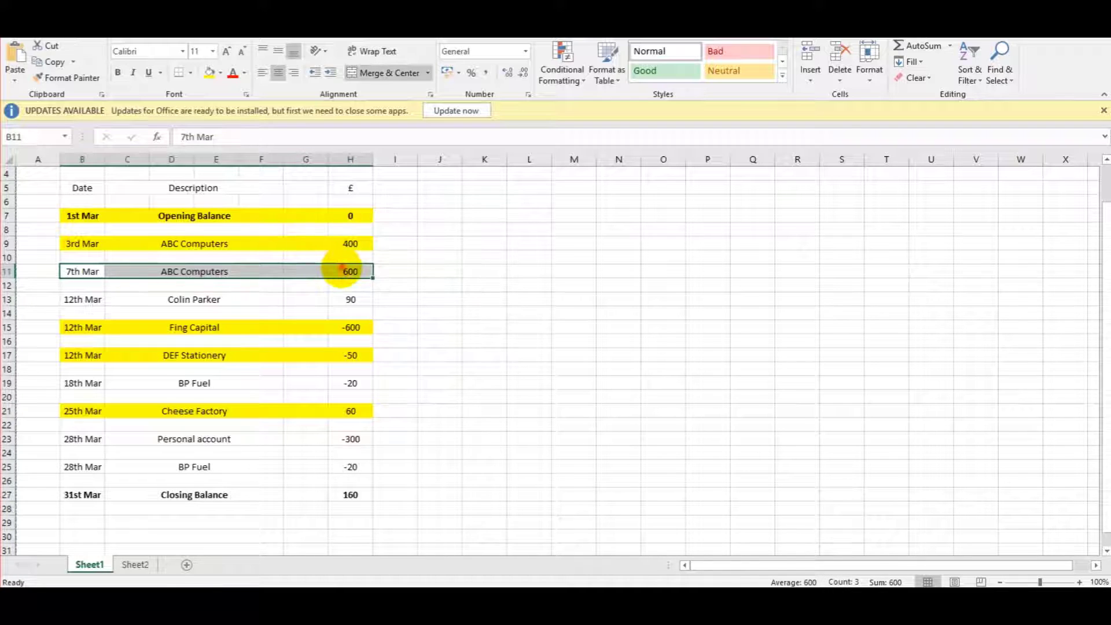
pyautogui.click(347, 271)
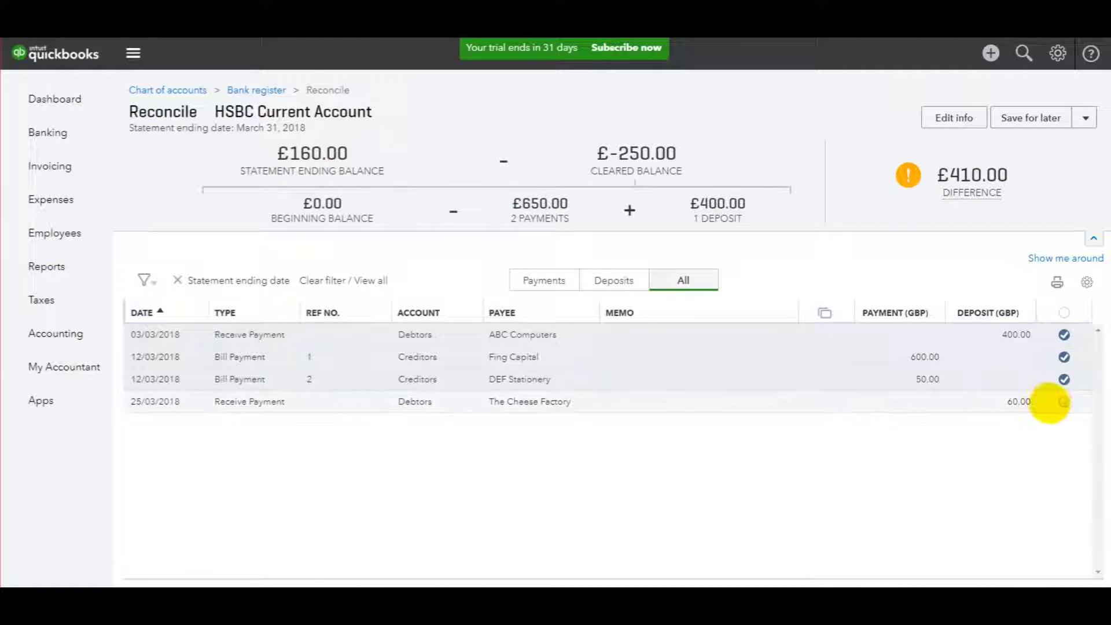
# Switch to QuickBooks, mark The Cheese Factory 60.00 deposit as cleared, and save the reconciliation for later
pyautogui.click(1064, 402)
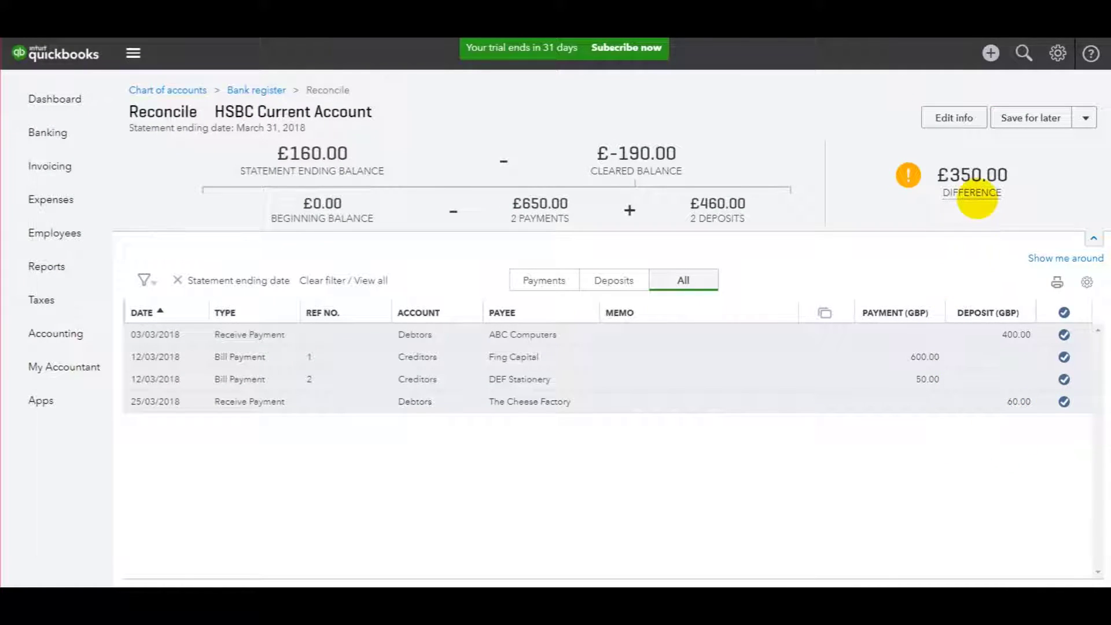
pyautogui.moveTo(973, 195)
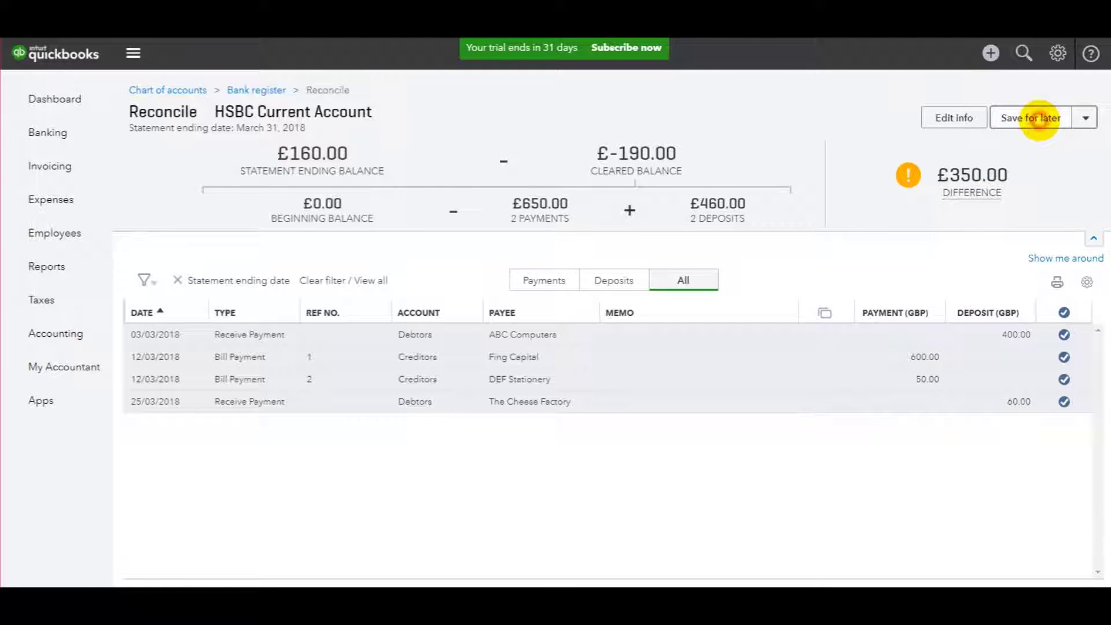
pyautogui.click(1040, 118)
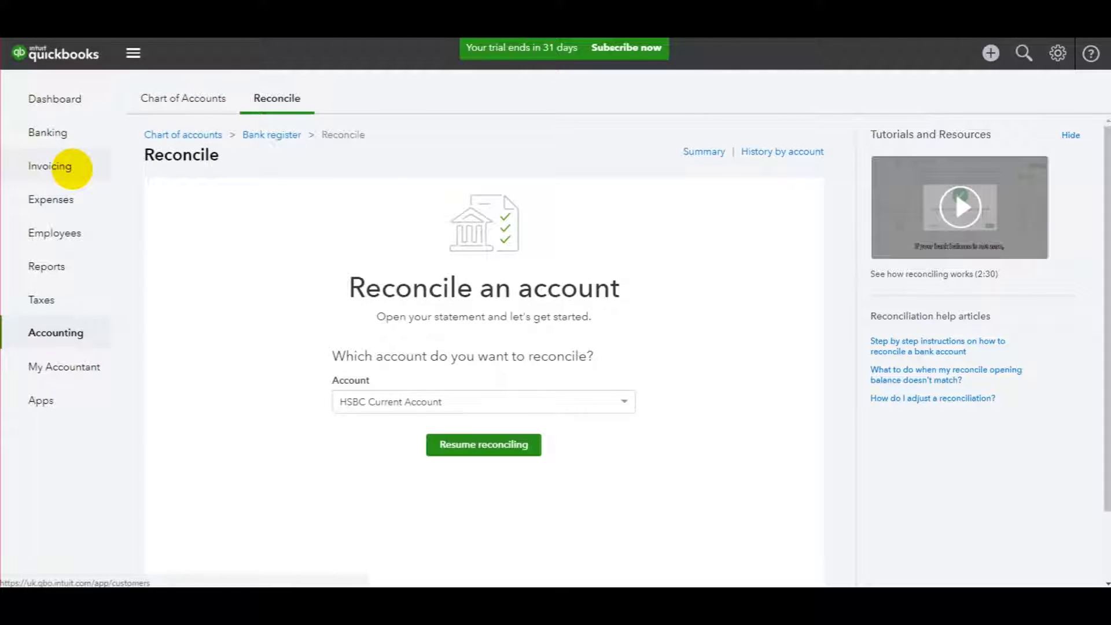
# Record the 600.00 payment received from ABC Computers, dated 07/03/2018, into the HSBC Current Account and save it
pyautogui.click(68, 165)
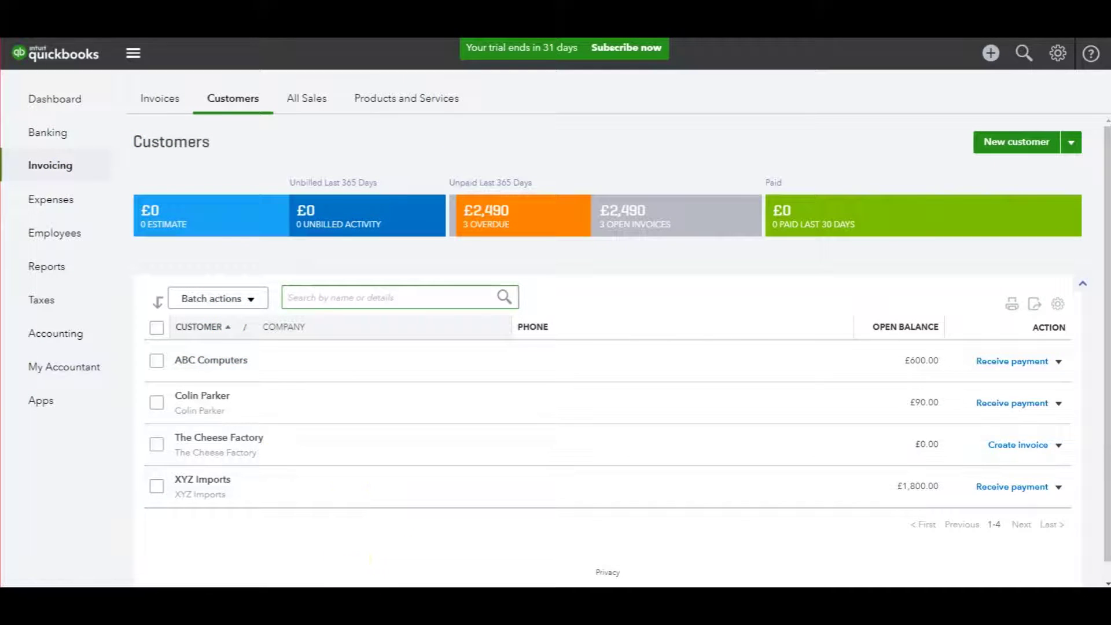
pyautogui.click(356, 599)
pyautogui.moveTo(88, 269); pyautogui.dragTo(285, 272)
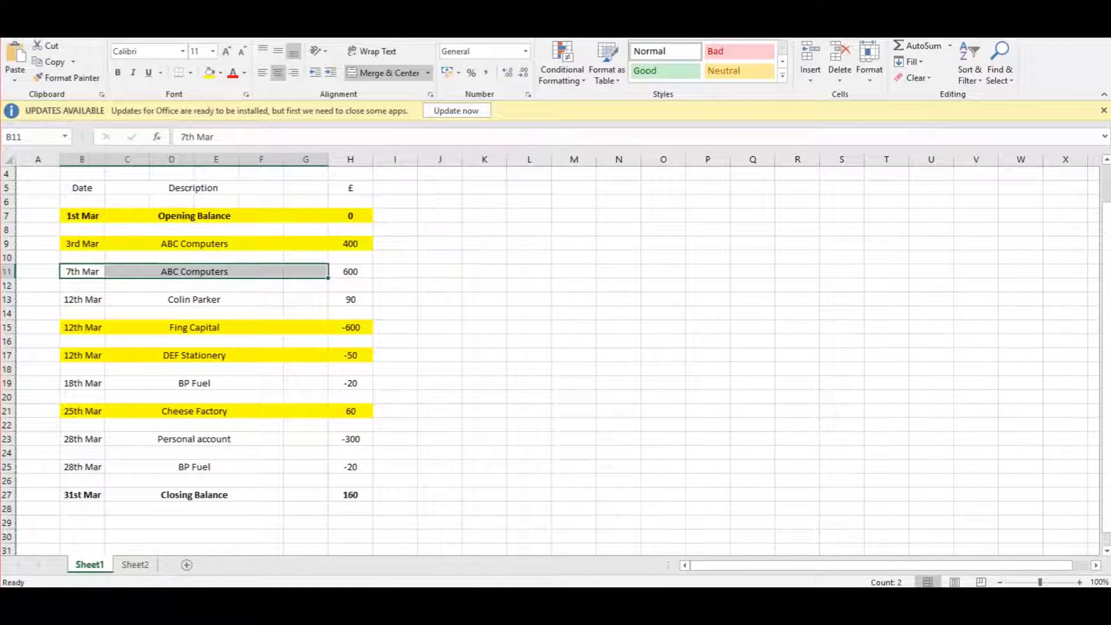
pyautogui.click(532, 602)
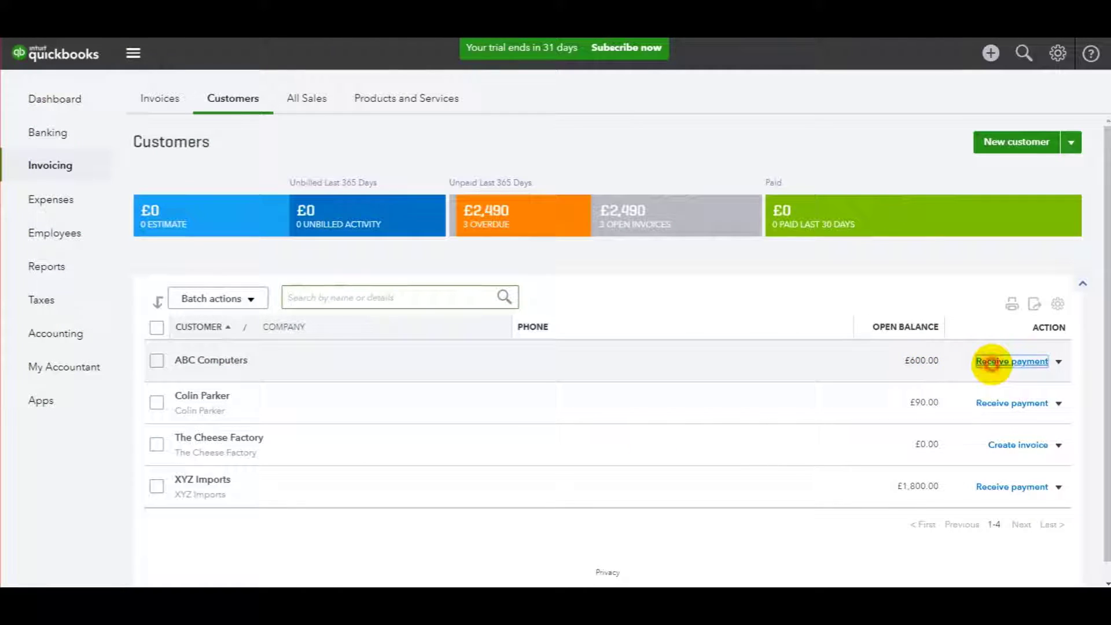
pyautogui.click(992, 362)
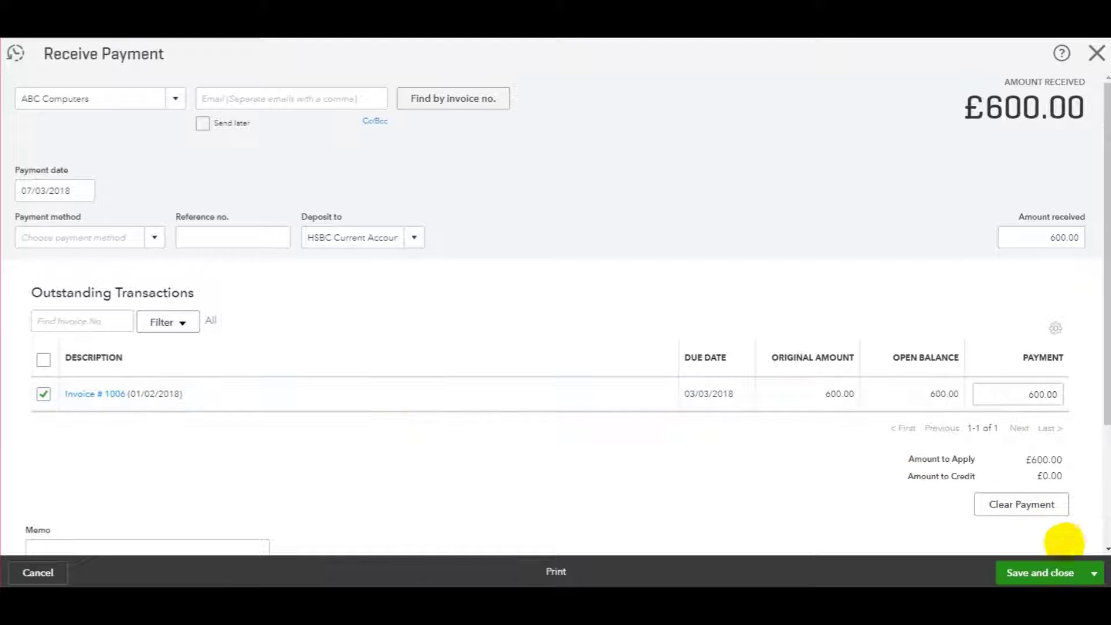
pyautogui.click(1073, 570)
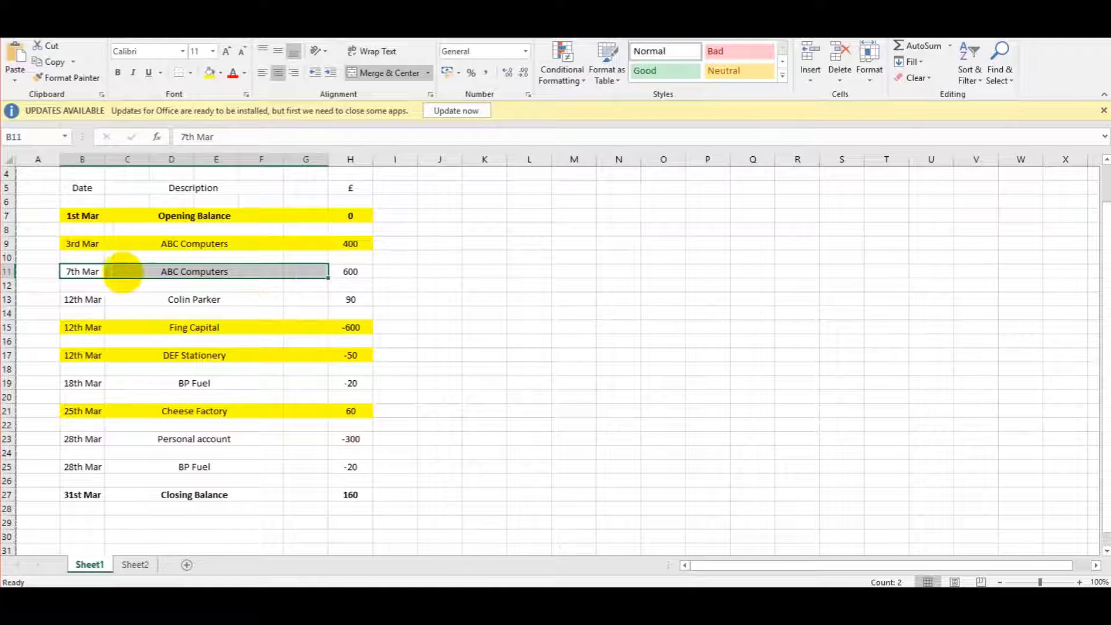
# Record the individual customer's 90.00 payment from the 12th Mar statement row, dated 12/03/2018, and save it in QuickBooks
pyautogui.moveTo(81, 272); pyautogui.dragTo(347, 278)
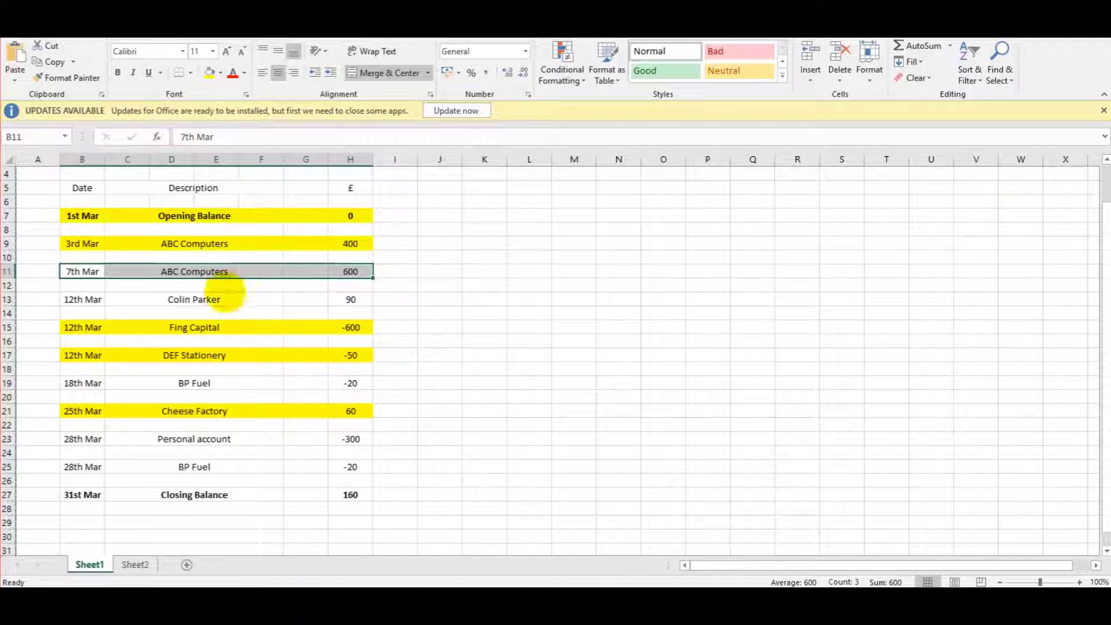
pyautogui.moveTo(84, 299); pyautogui.dragTo(330, 298)
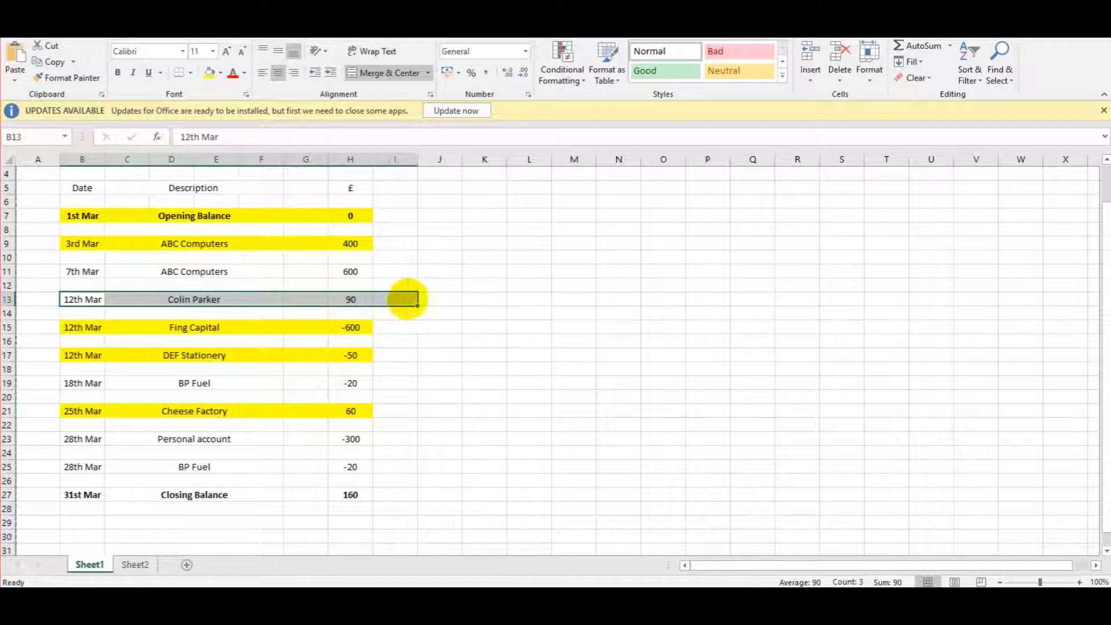
pyautogui.click(439, 284)
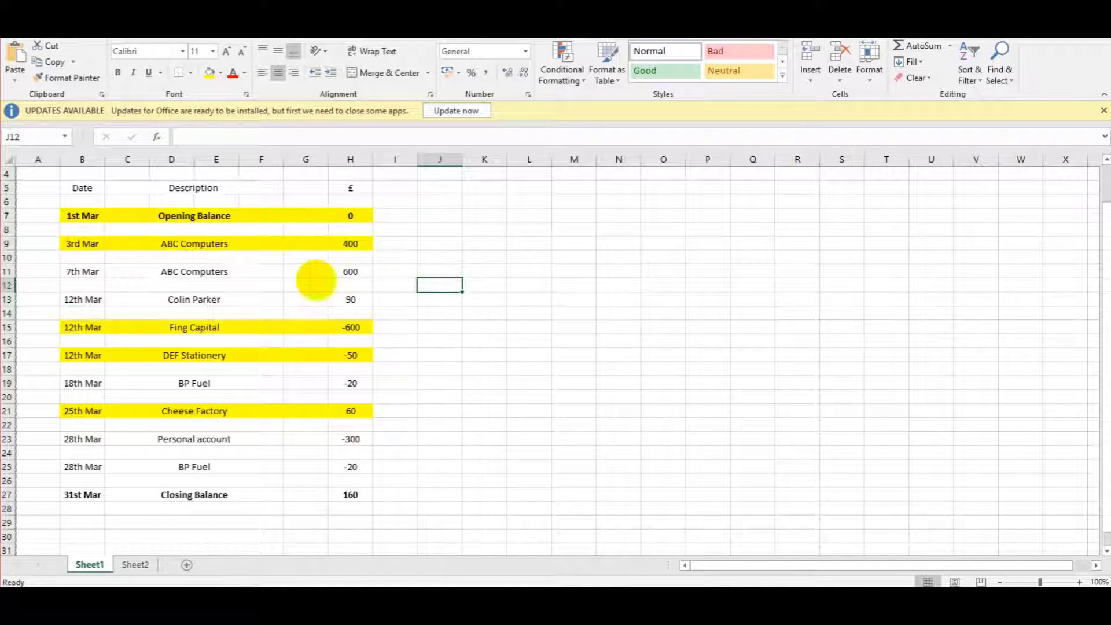
pyautogui.moveTo(82, 299); pyautogui.dragTo(315, 305)
pyautogui.click(350, 299)
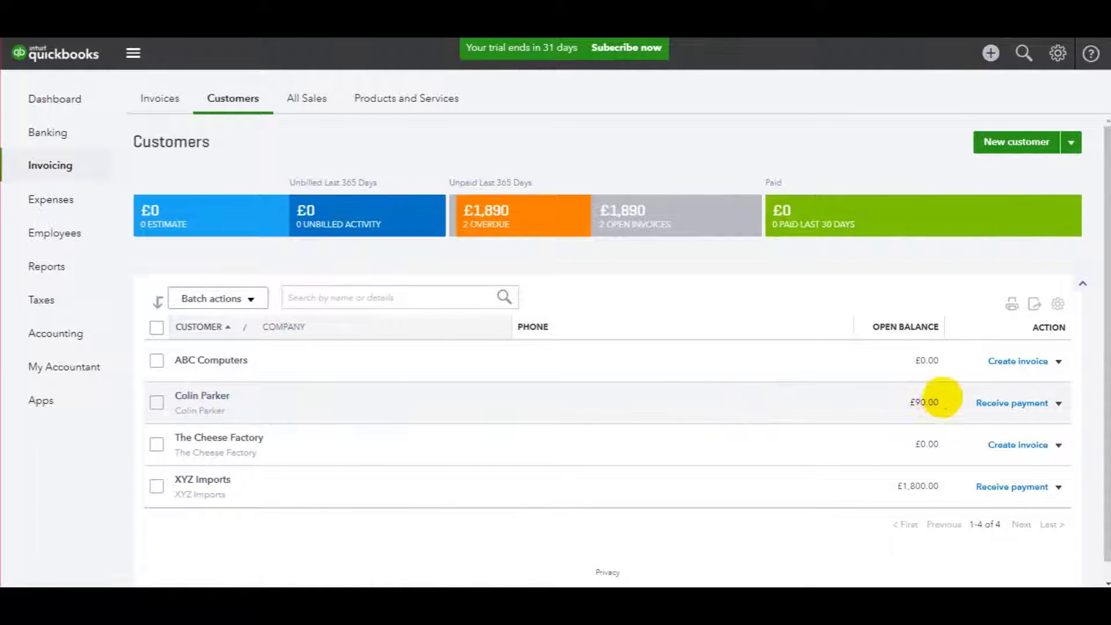
pyautogui.click(1025, 402)
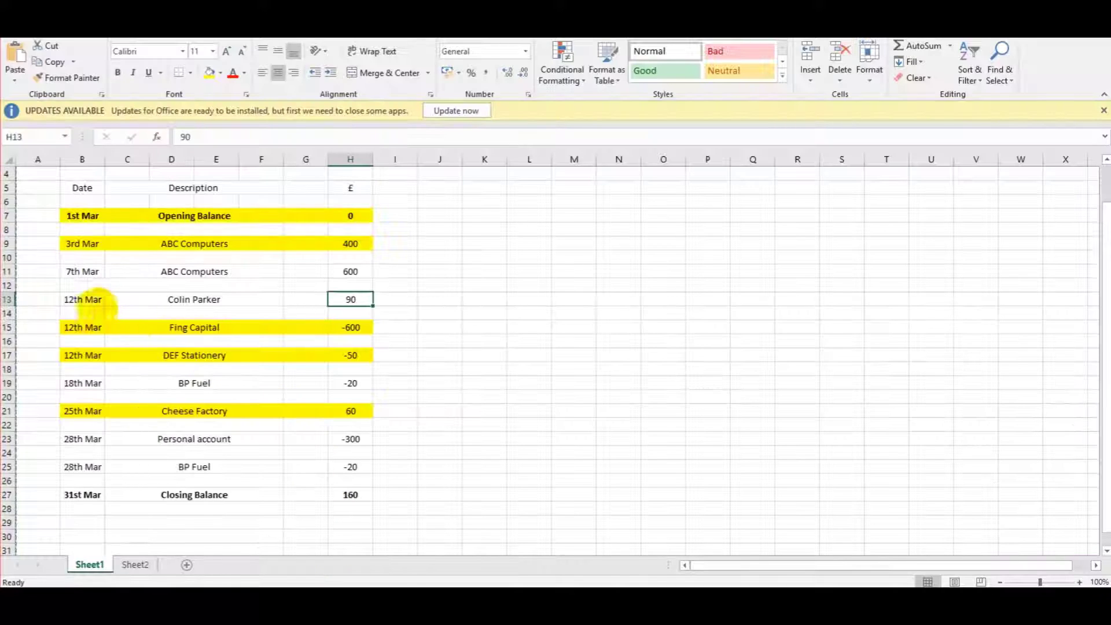
pyautogui.click(96, 300)
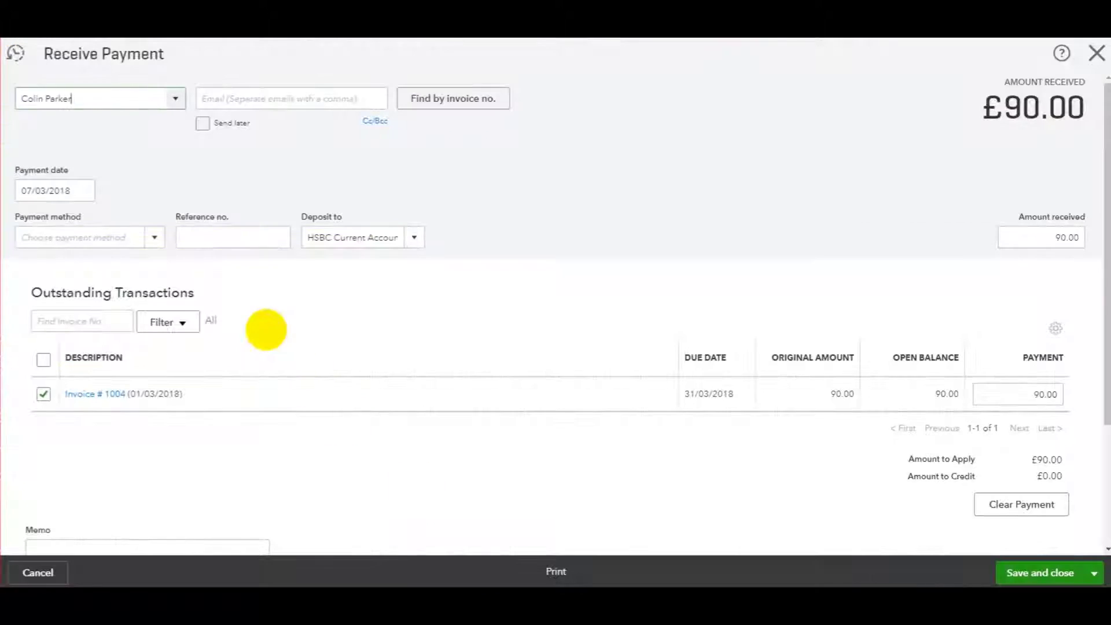
pyautogui.click(83, 191)
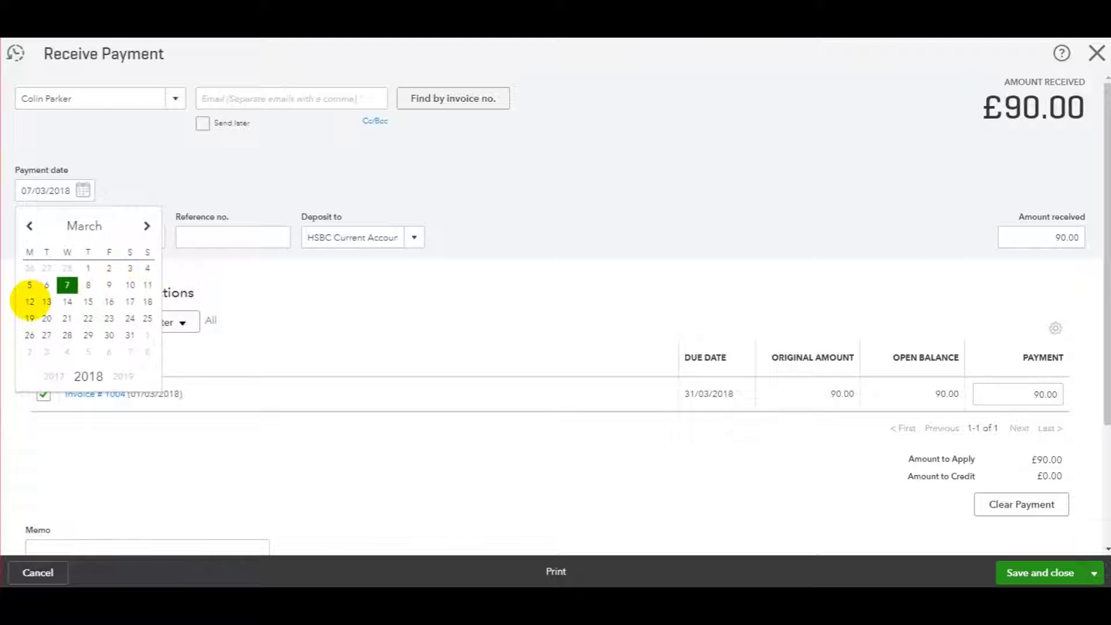
pyautogui.click(29, 301)
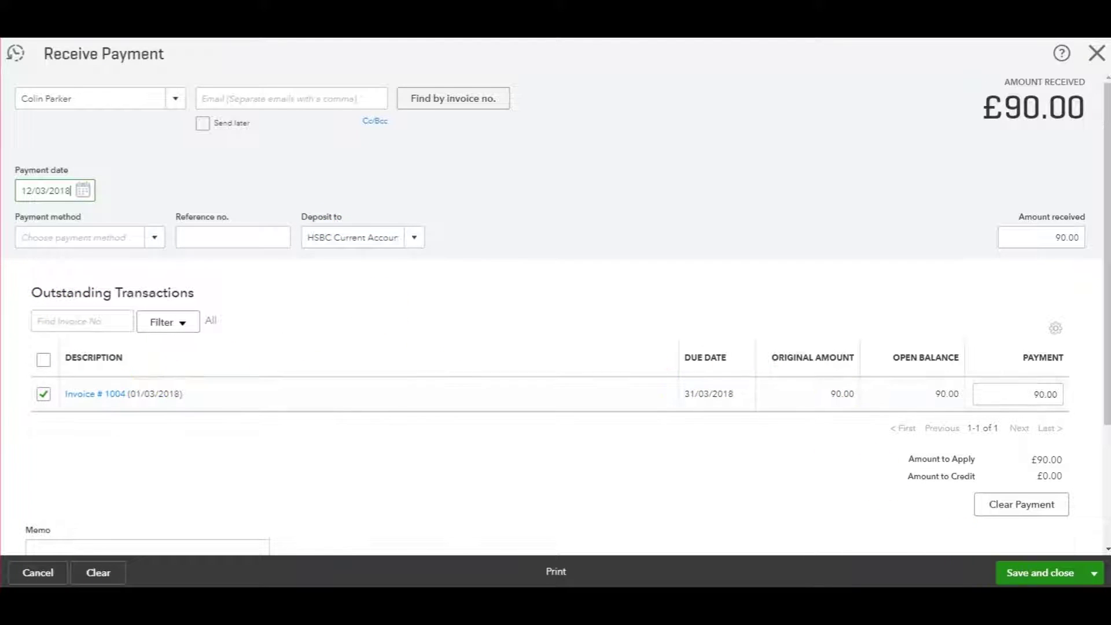
pyautogui.click(1046, 575)
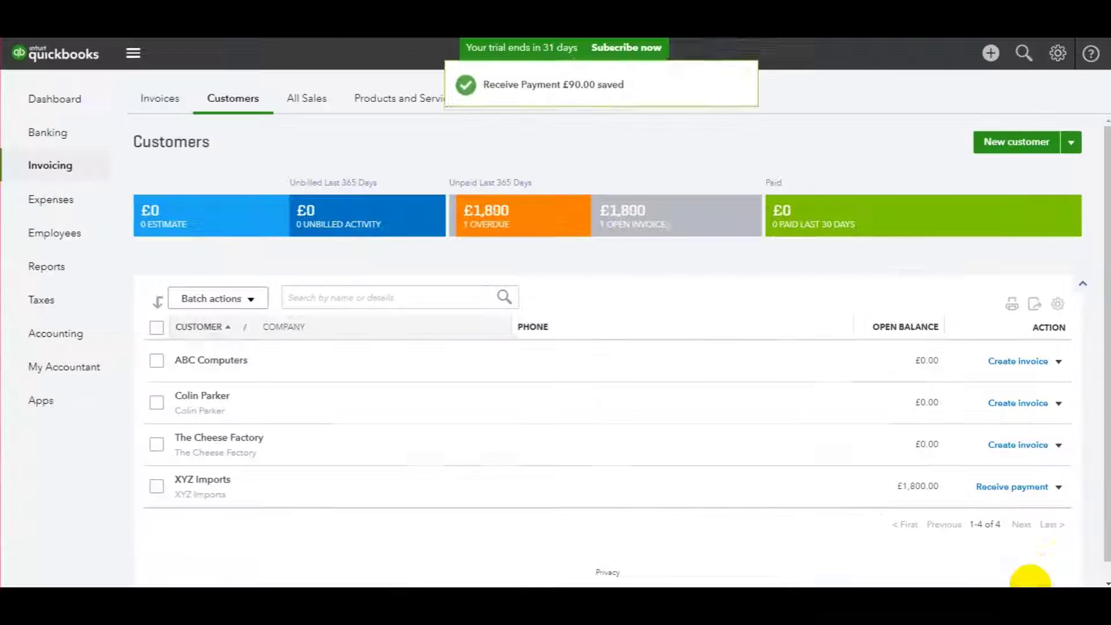
# Switch to the Excel bank statement and check the 18th Mar BP Fuel row
pyautogui.hotkey('alt', 'Tab')
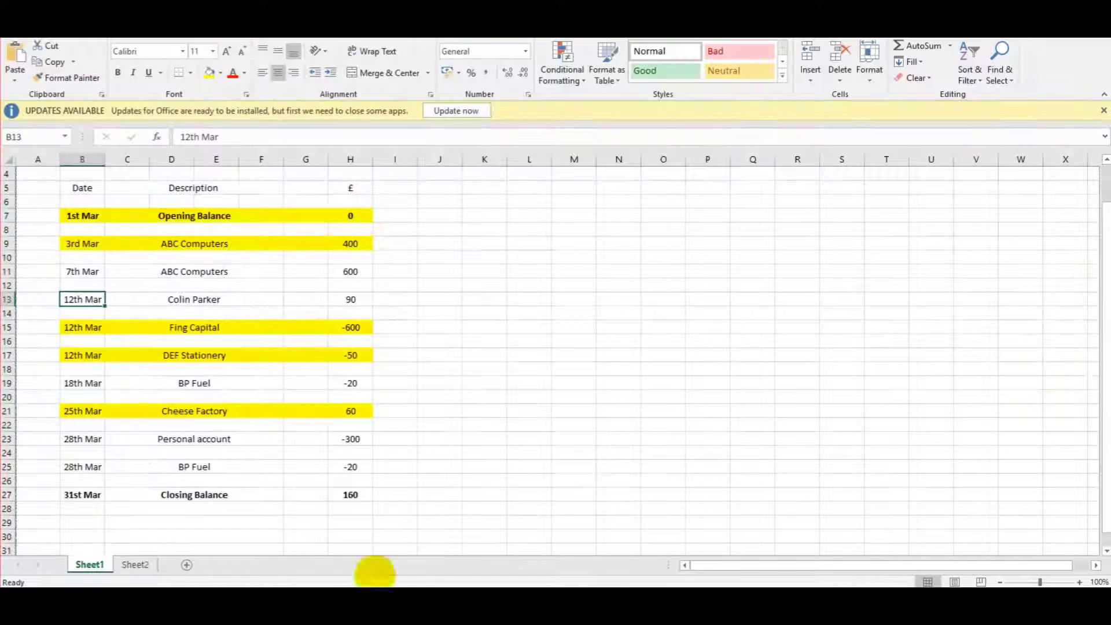
pyautogui.moveTo(86, 380); pyautogui.dragTo(350, 382)
pyautogui.click(209, 382)
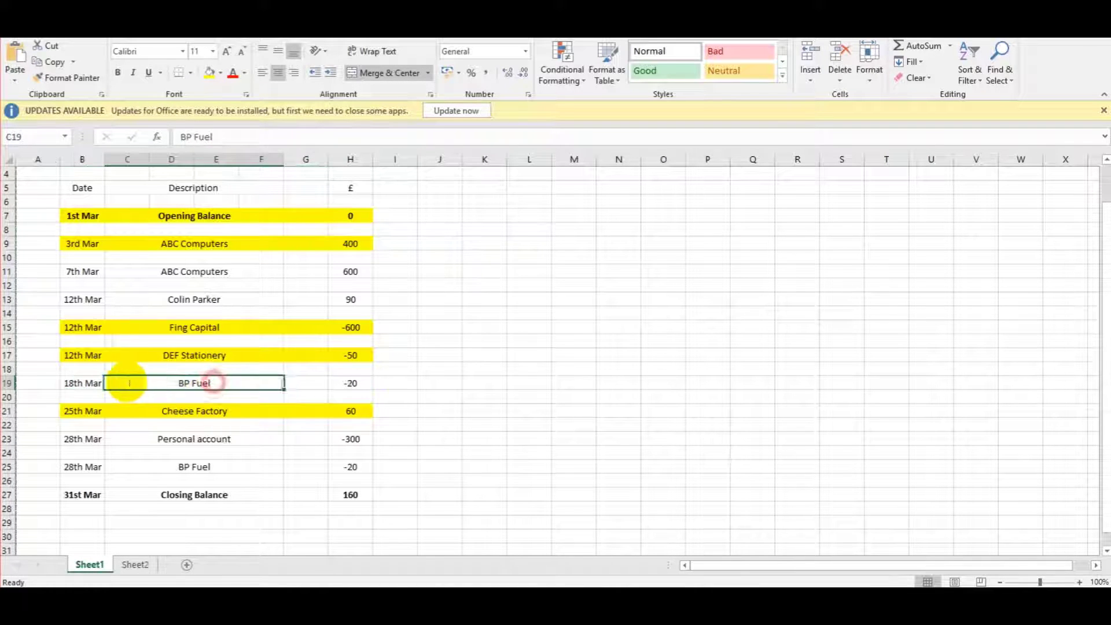
# Switch to QuickBooks and create a new expense from the HSBC Current Account dated 18/03/2018
pyautogui.hotkey('alt', 'Tab')
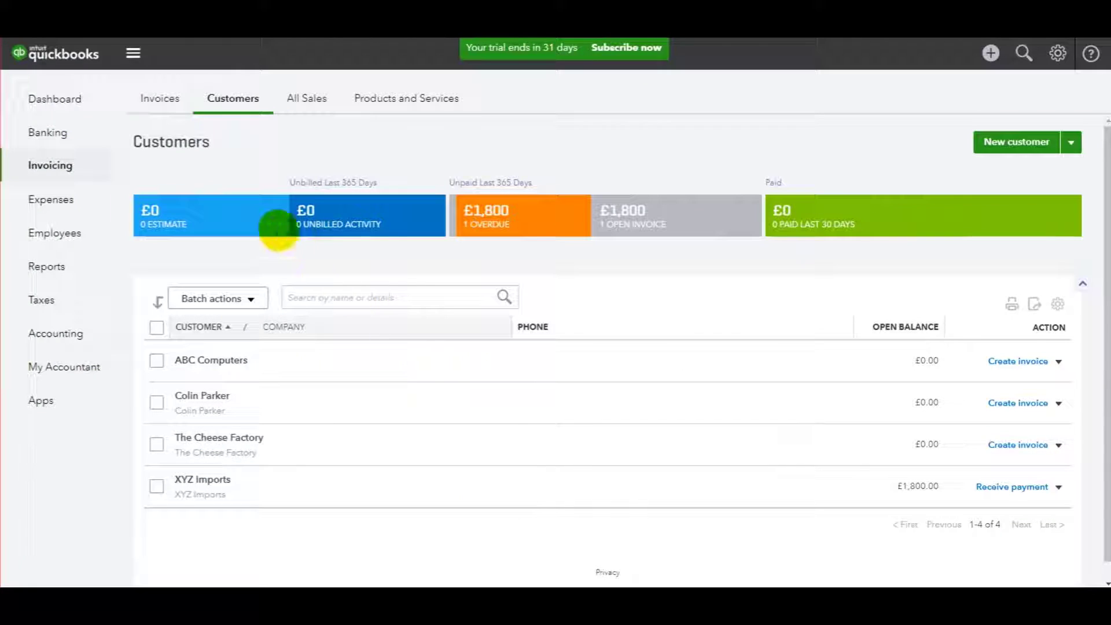
pyautogui.click(67, 206)
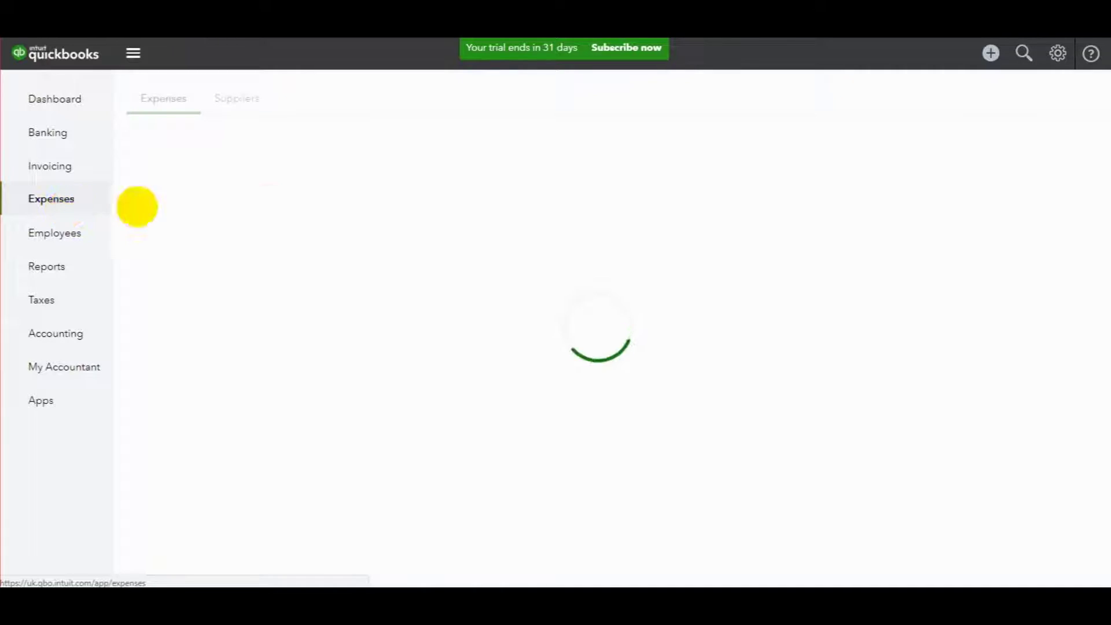
pyautogui.click(1038, 149)
pyautogui.click(1015, 189)
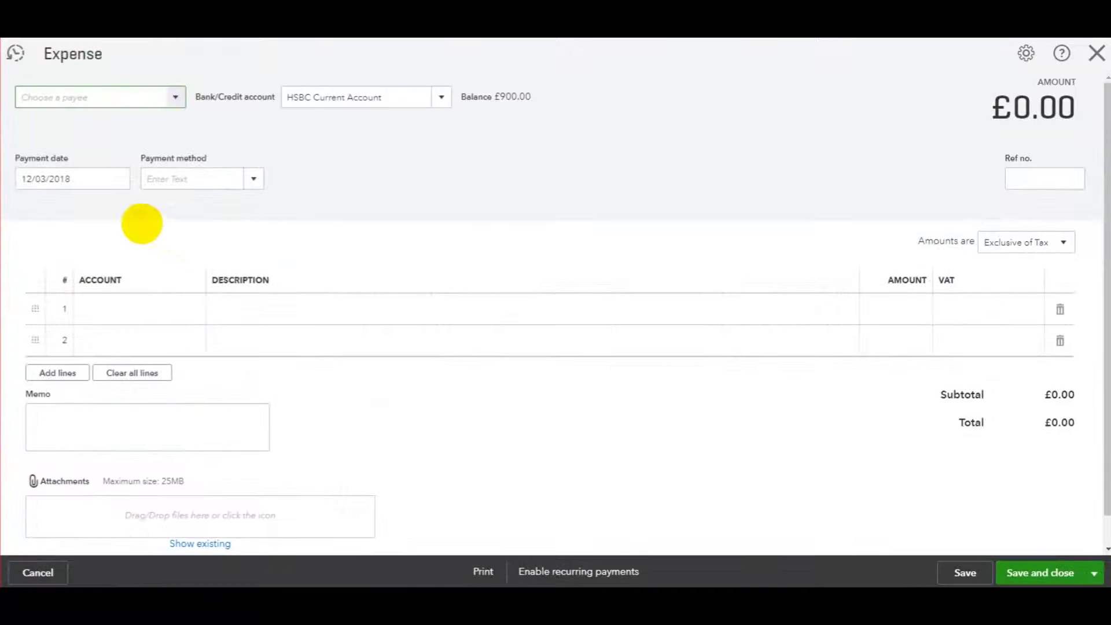
pyautogui.click(119, 180)
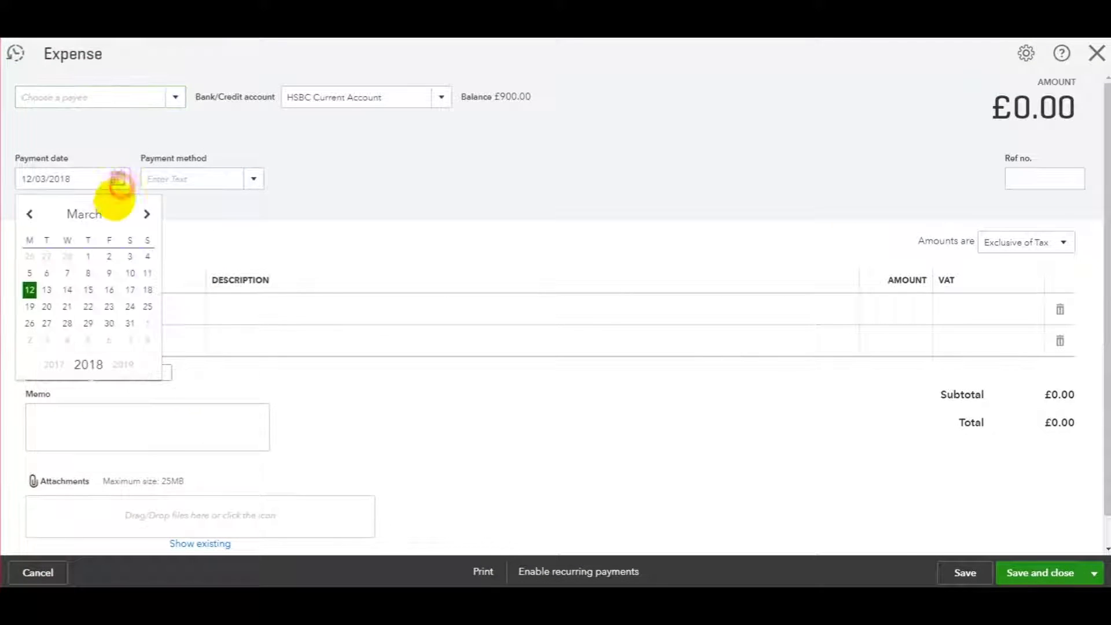
pyautogui.click(148, 290)
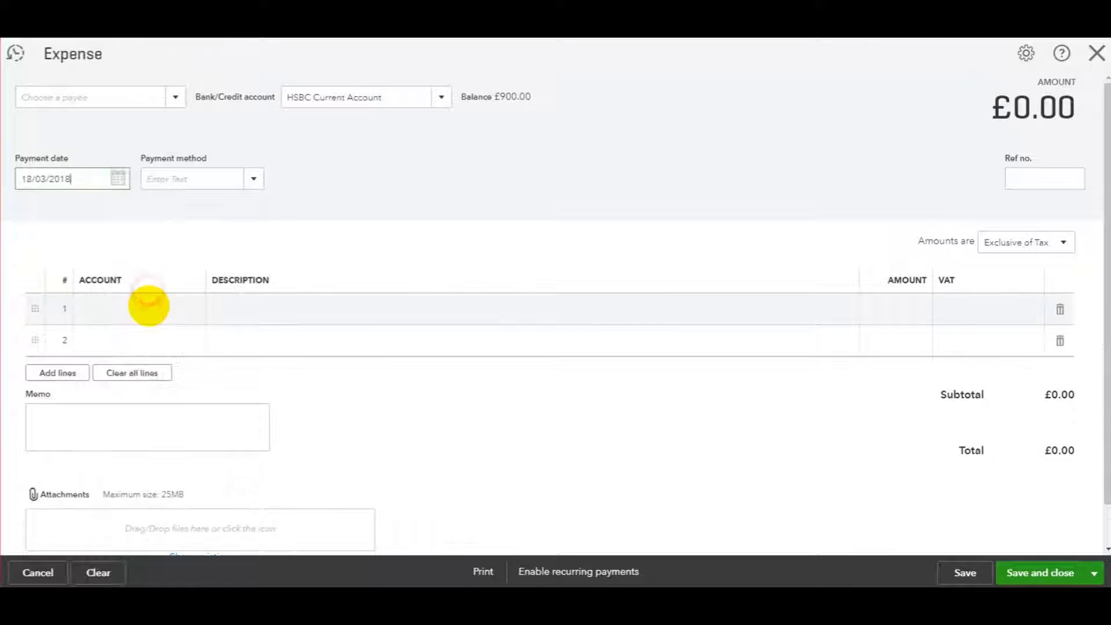
# Fill the expense's first line with Travelling expenses, description Fuel and amount 20, checking the amount against the Excel bank statement
pyautogui.click(149, 306)
pyautogui.write('trav')
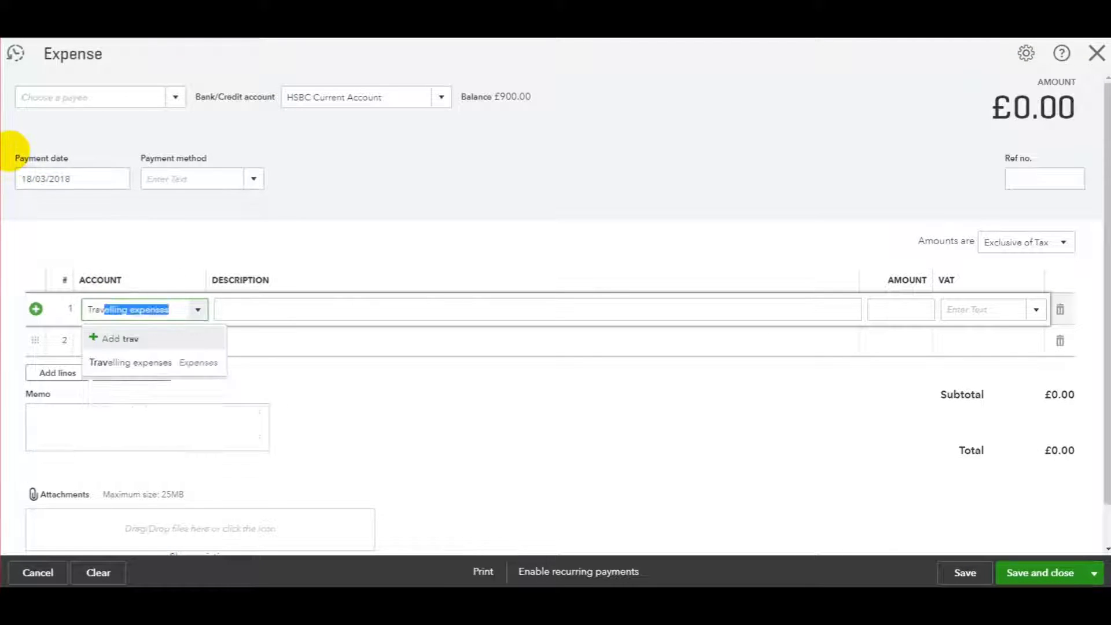
pyautogui.press('Tab')
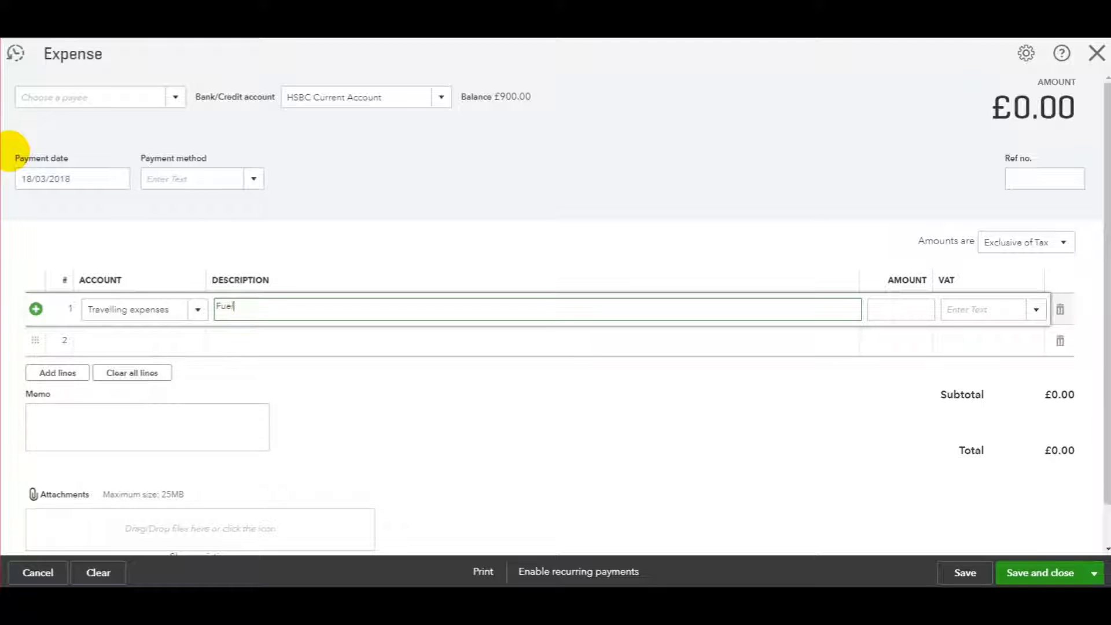
pyautogui.press('Tab')
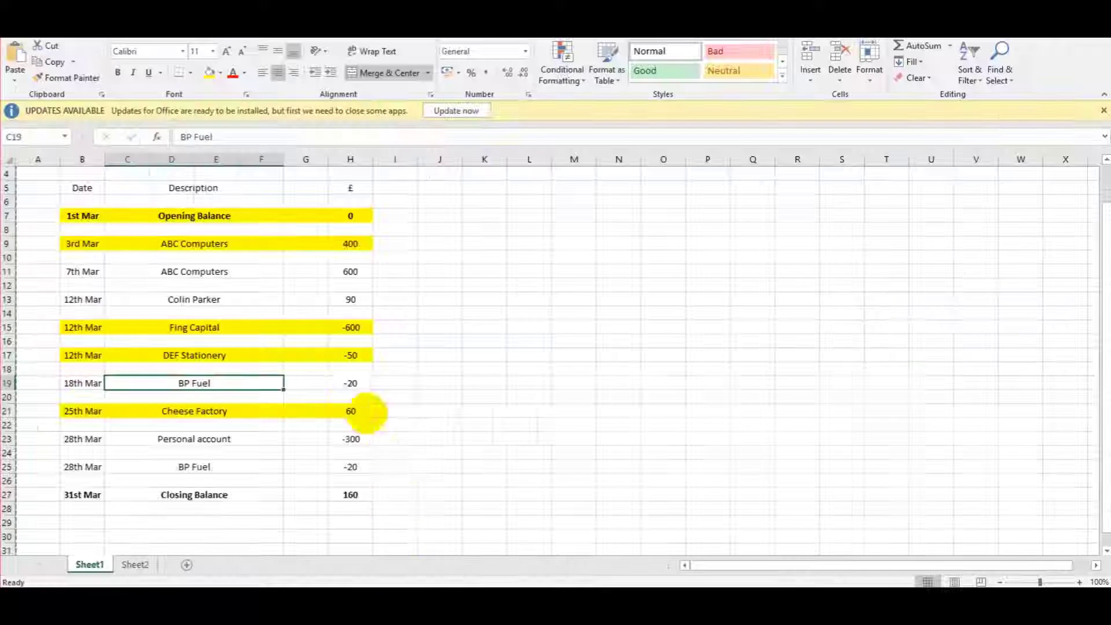
pyautogui.click(354, 382)
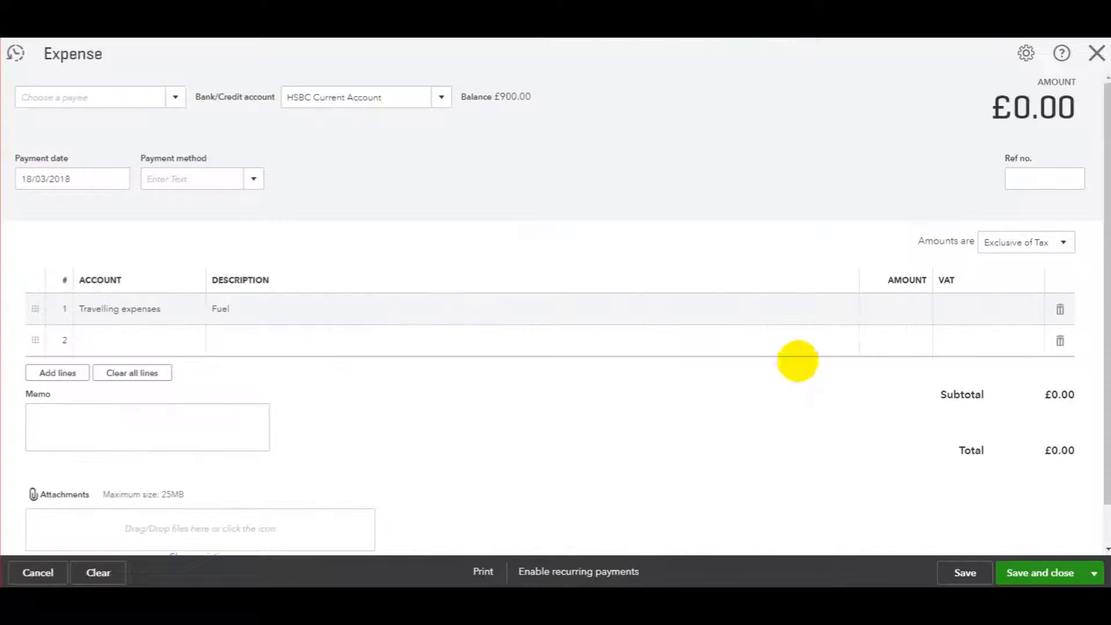
pyautogui.click(892, 307)
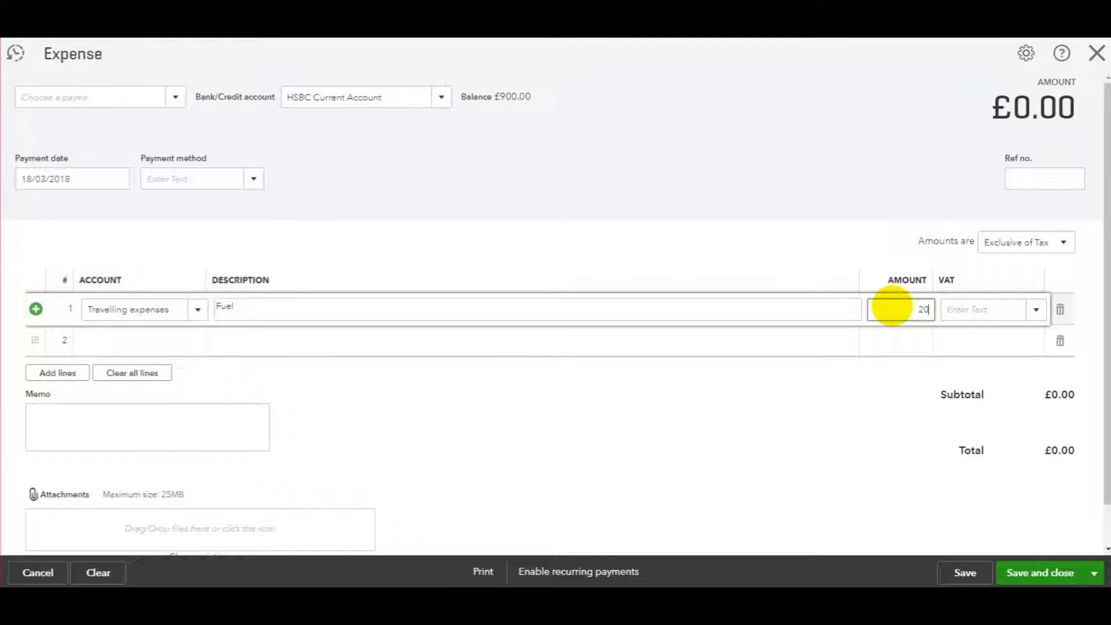
# Make the fuel amount Inclusive of Tax with VAT code 20.0% S, and save and close the expense
pyautogui.click(1031, 253)
pyautogui.click(1030, 296)
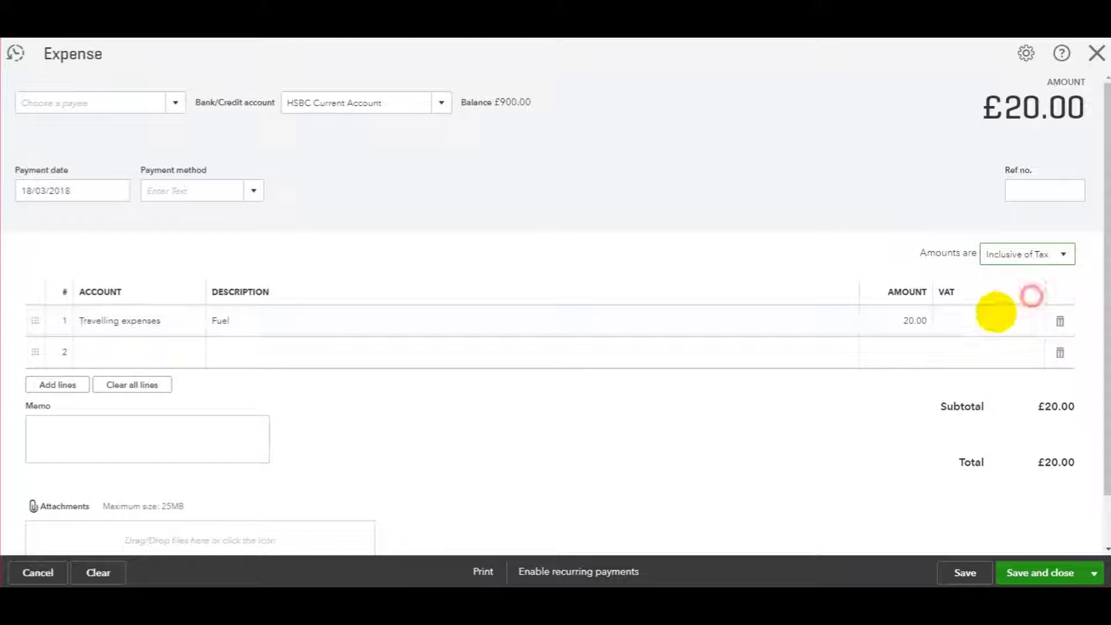
pyautogui.click(989, 314)
pyautogui.write('20')
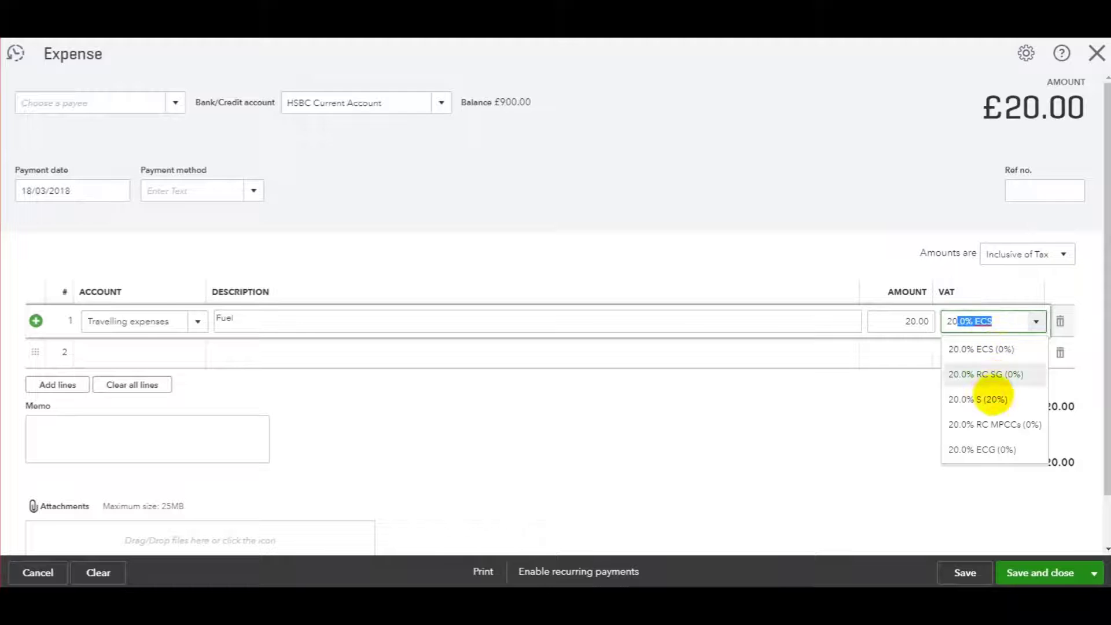
pyautogui.click(992, 399)
pyautogui.press('Tab')
pyautogui.click(1047, 564)
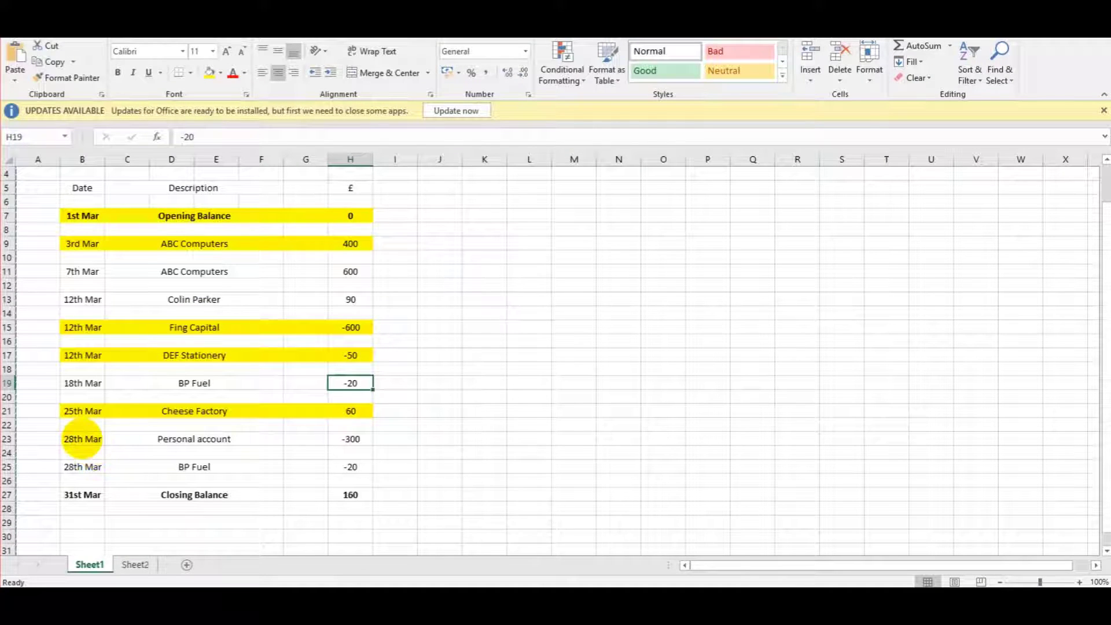
# Check the 28th Mar Personal account row on the Excel bank statement
pyautogui.moveTo(81, 440); pyautogui.dragTo(354, 441)
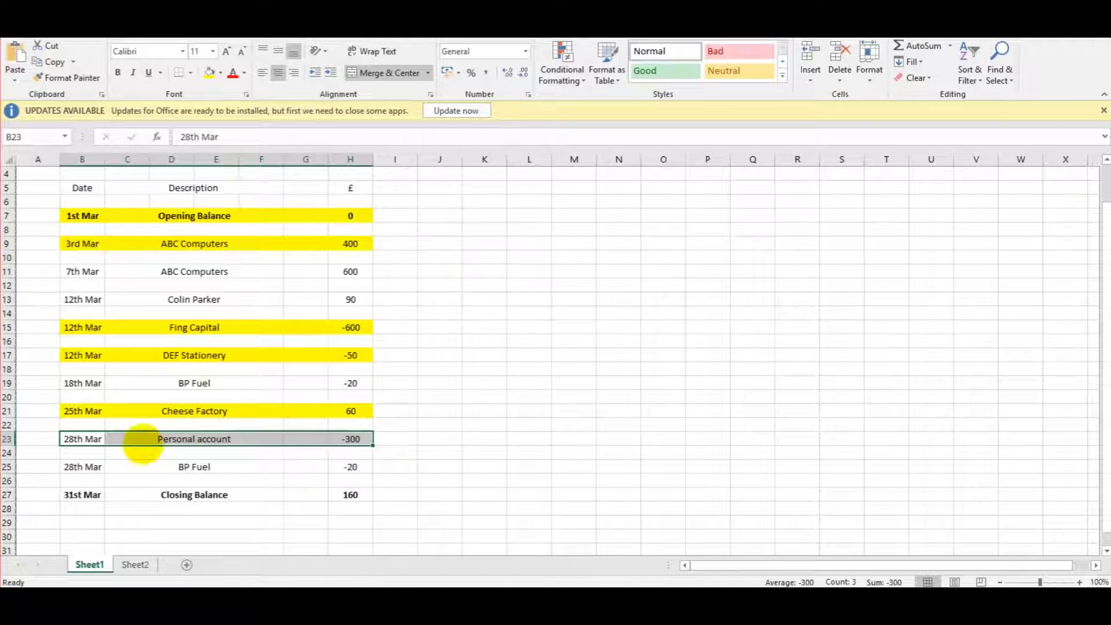
pyautogui.moveTo(78, 439); pyautogui.dragTo(310, 438)
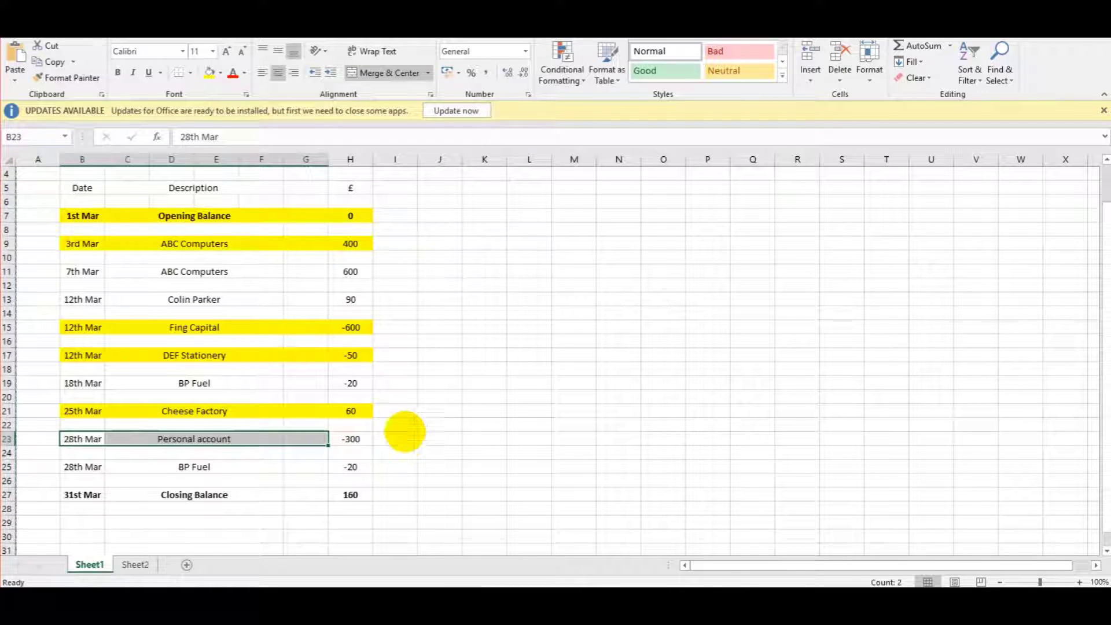
pyautogui.click(373, 439)
# Switch to QuickBooks, create a new expense dated 28/03/2018, and open its first line for entry
pyautogui.click(529, 532)
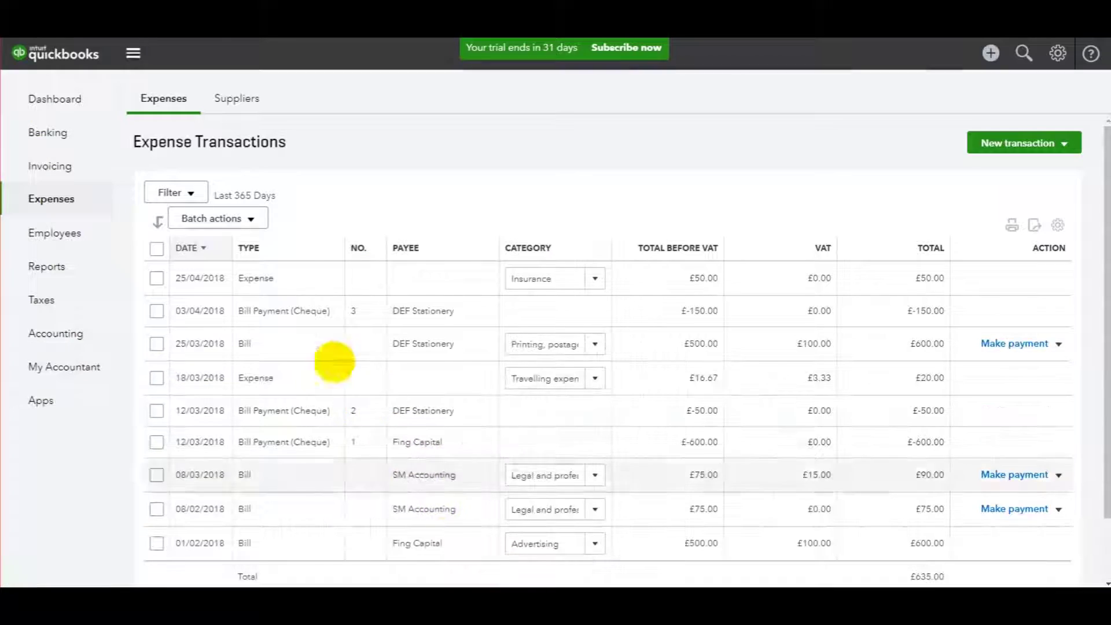
pyautogui.click(999, 142)
pyautogui.click(998, 186)
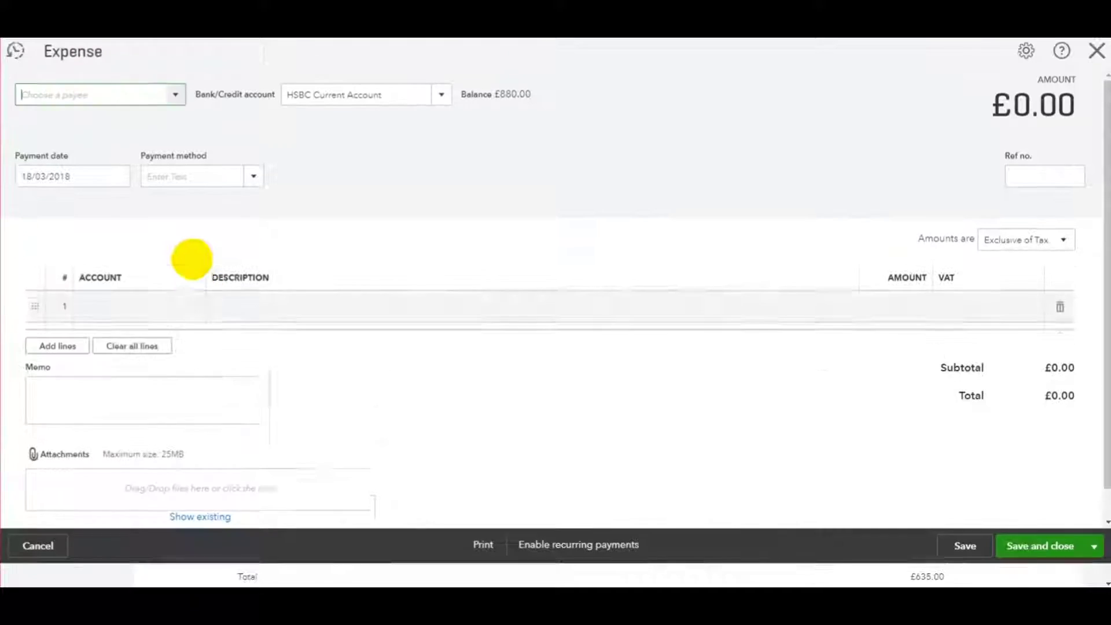
pyautogui.click(115, 177)
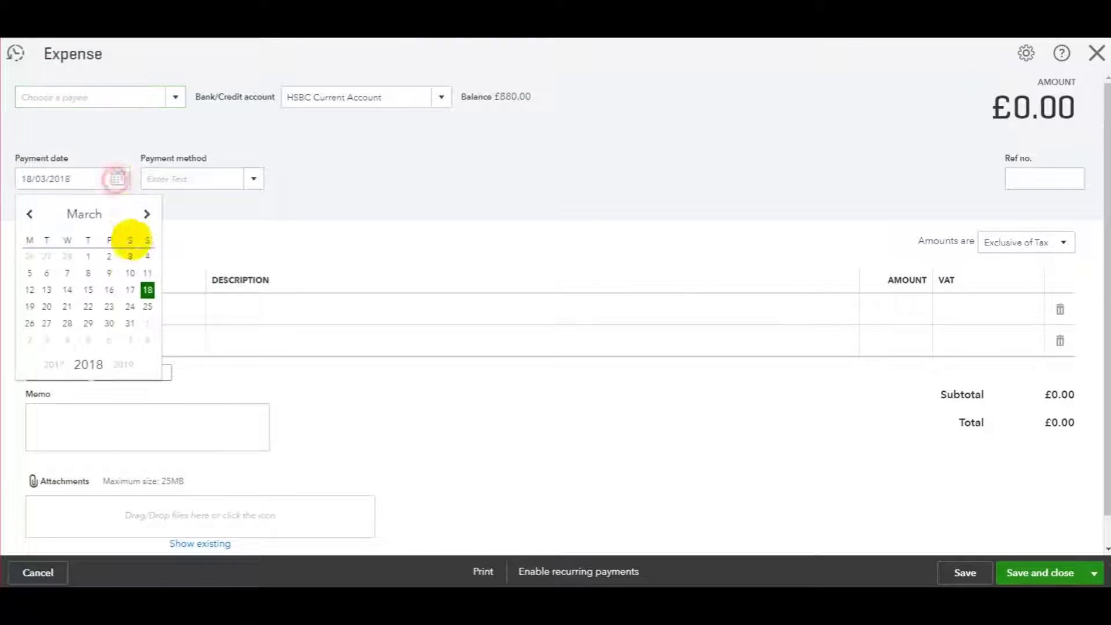
pyautogui.click(67, 323)
pyautogui.click(151, 309)
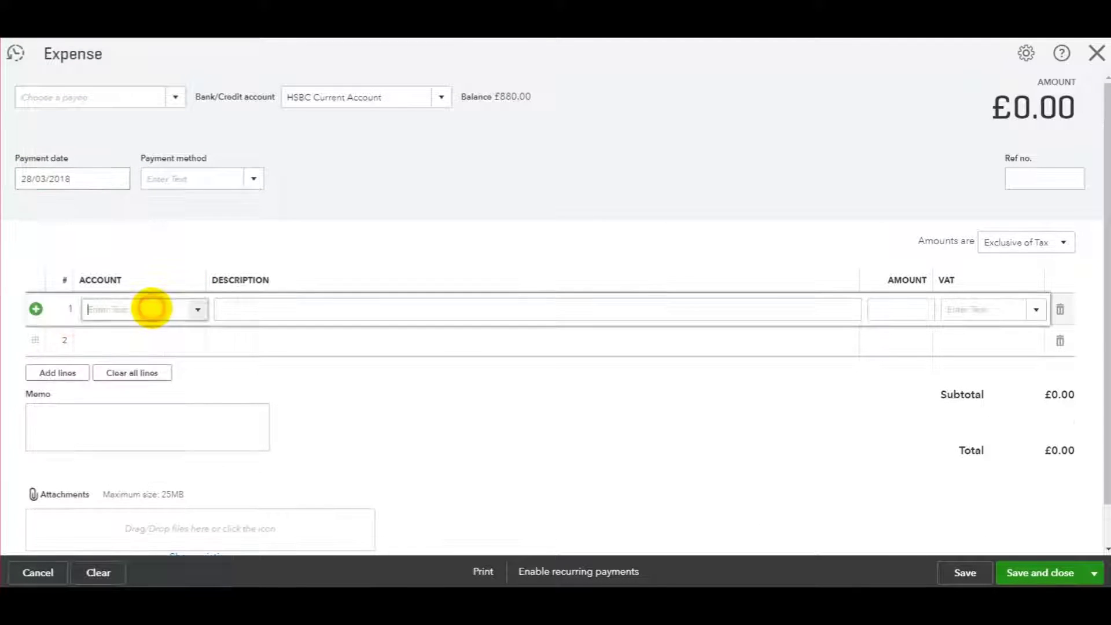
pyautogui.write('direc')
pyautogui.press('Tab')
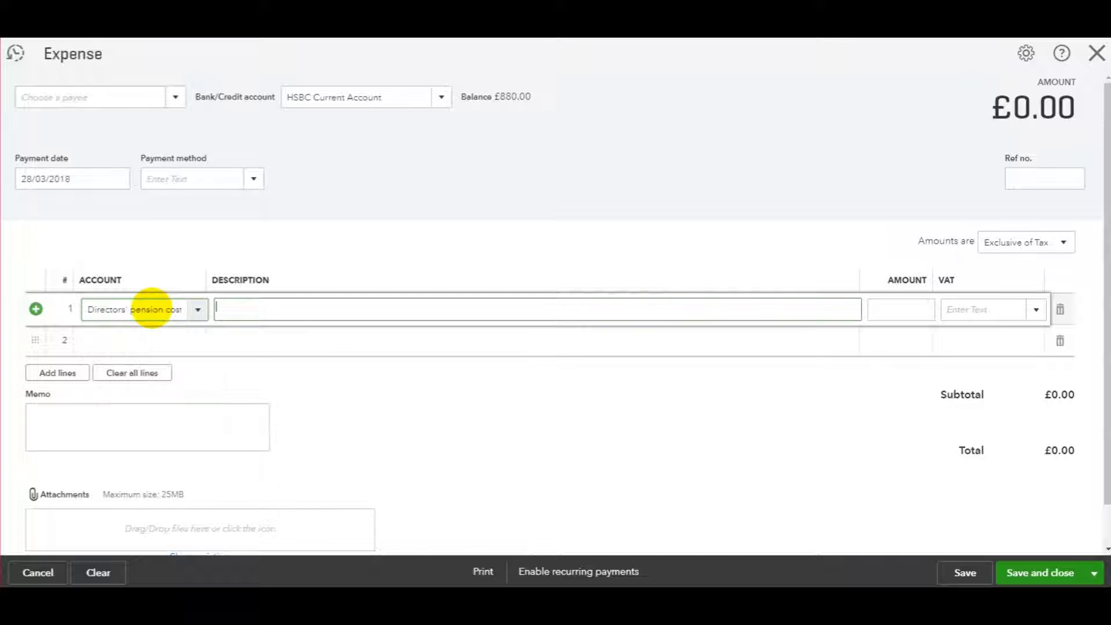
pyautogui.click(169, 309)
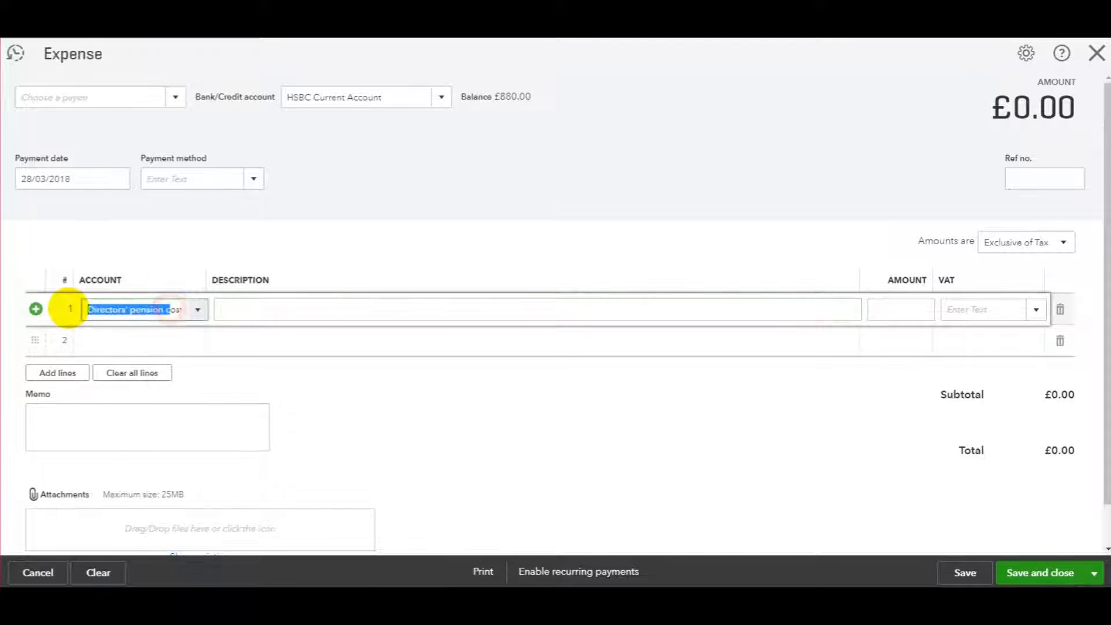
pyautogui.press('BackSpace')
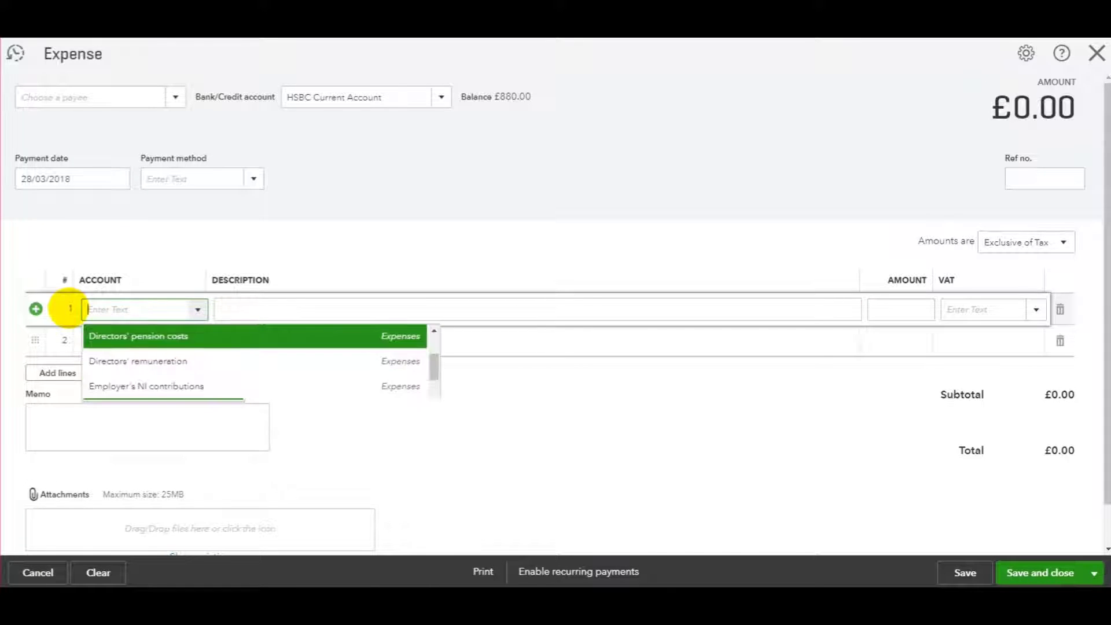
# Fill the first line with Director's current account, description Personal withdrawal, amount 300 and VAT code Exempt
pyautogui.write("Directors' pension cost")
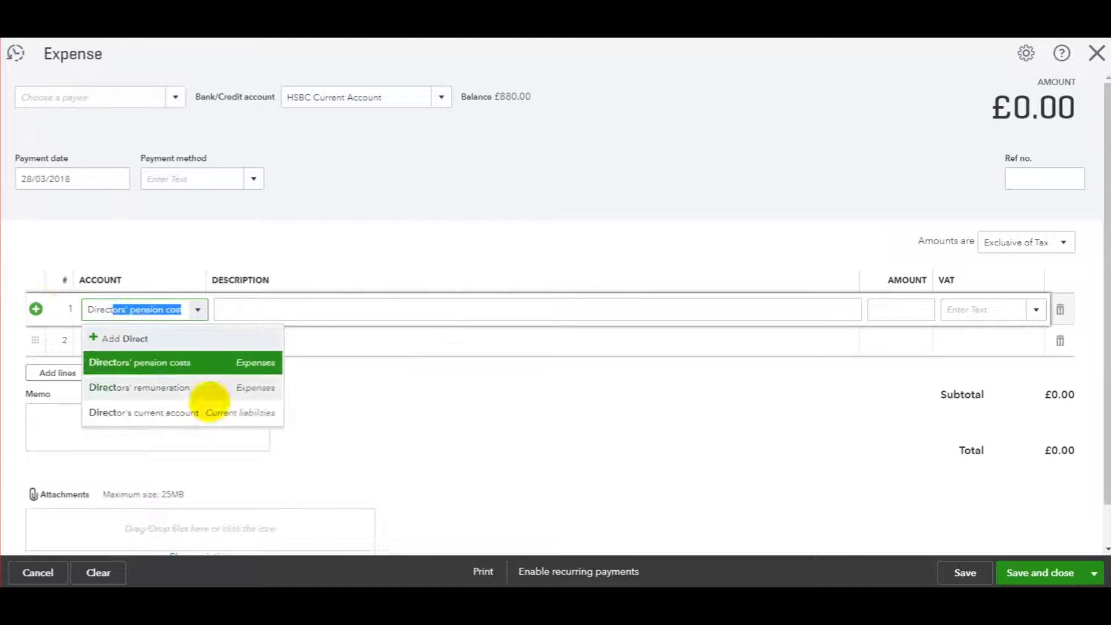
pyautogui.click(209, 413)
pyautogui.click(291, 310)
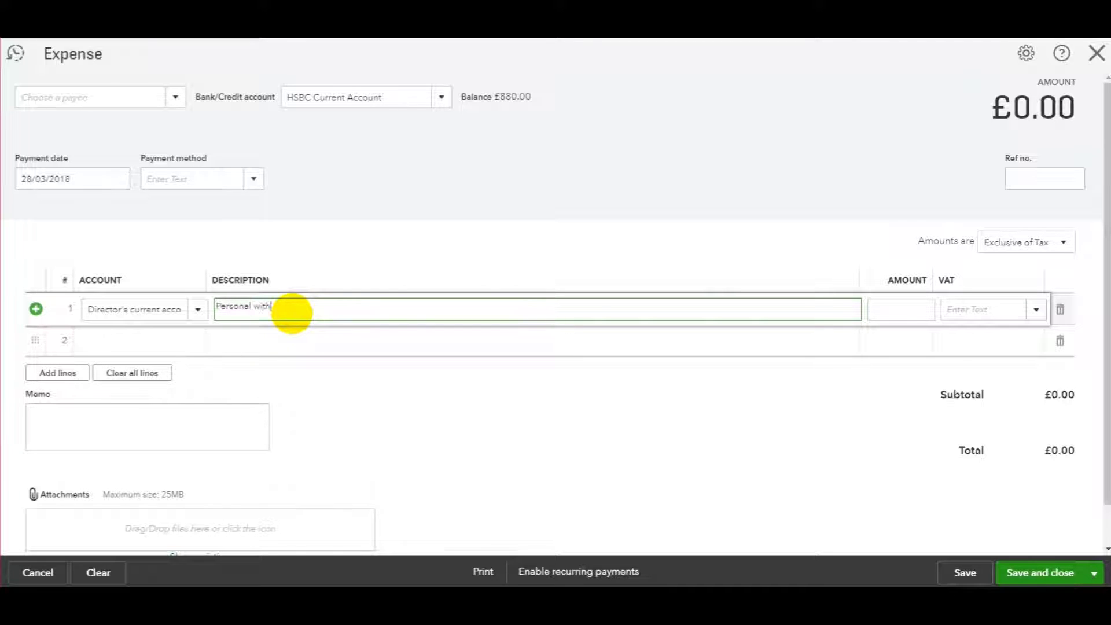
pyautogui.press('Tab')
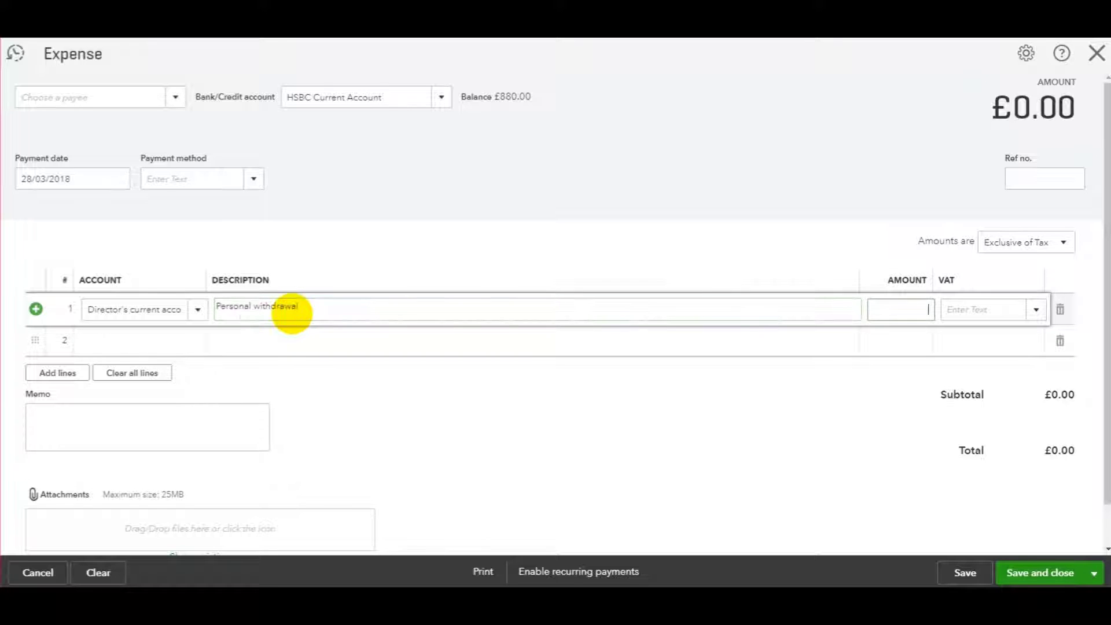
pyautogui.write('300')
pyautogui.press('Tab')
pyautogui.write('Ex')
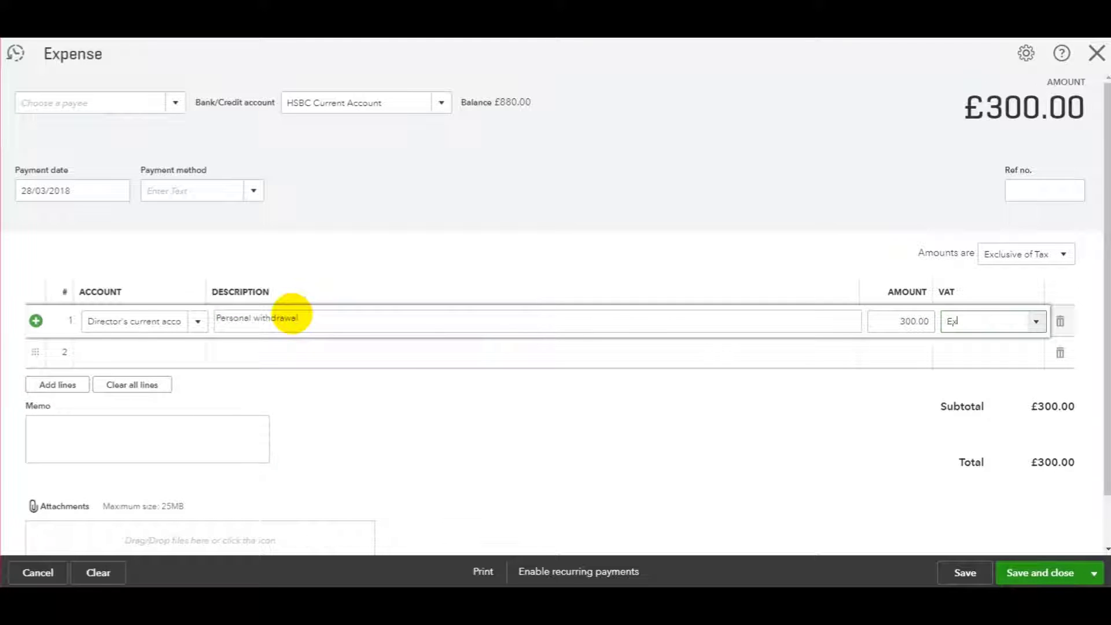
pyautogui.write('empt')
pyautogui.press('Tab')
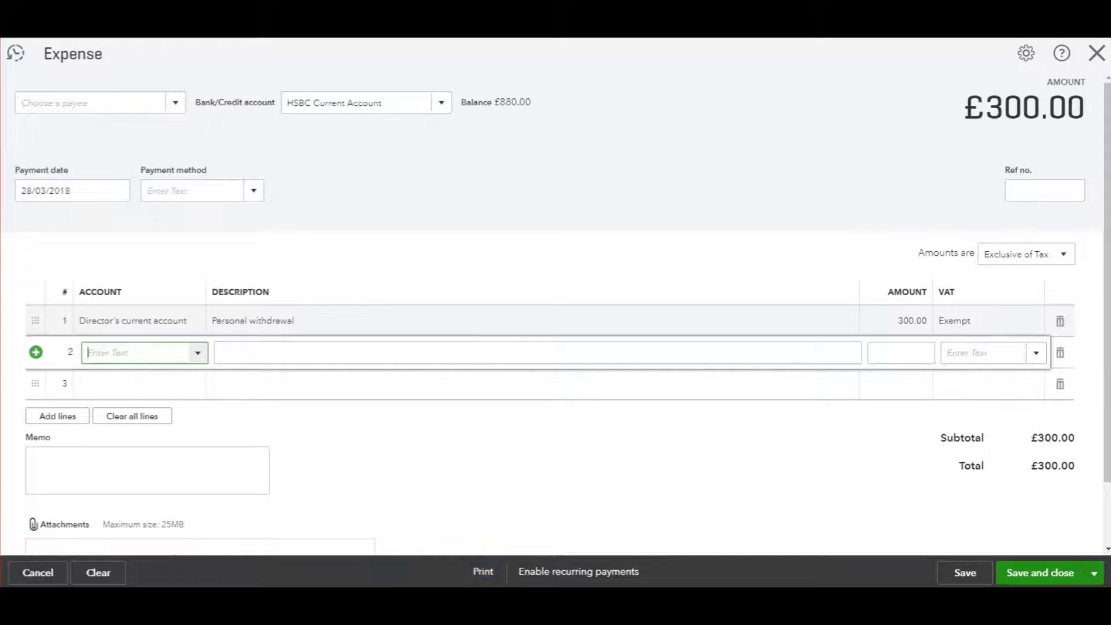
# Check the 28th Mar BP Fuel row in Excel and add a second QuickBooks expense line: Travelling expenses, description Fuel, amount 20
pyautogui.hotkey('alt', 'Tab')
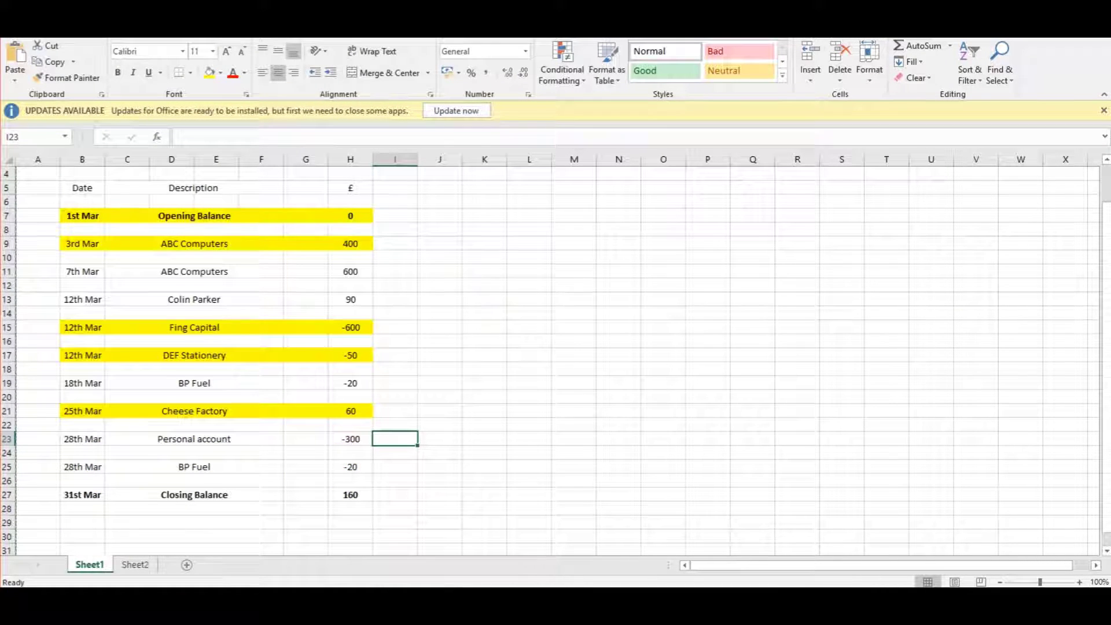
pyautogui.hotkey('alt', 'Tab')
pyautogui.click(162, 360)
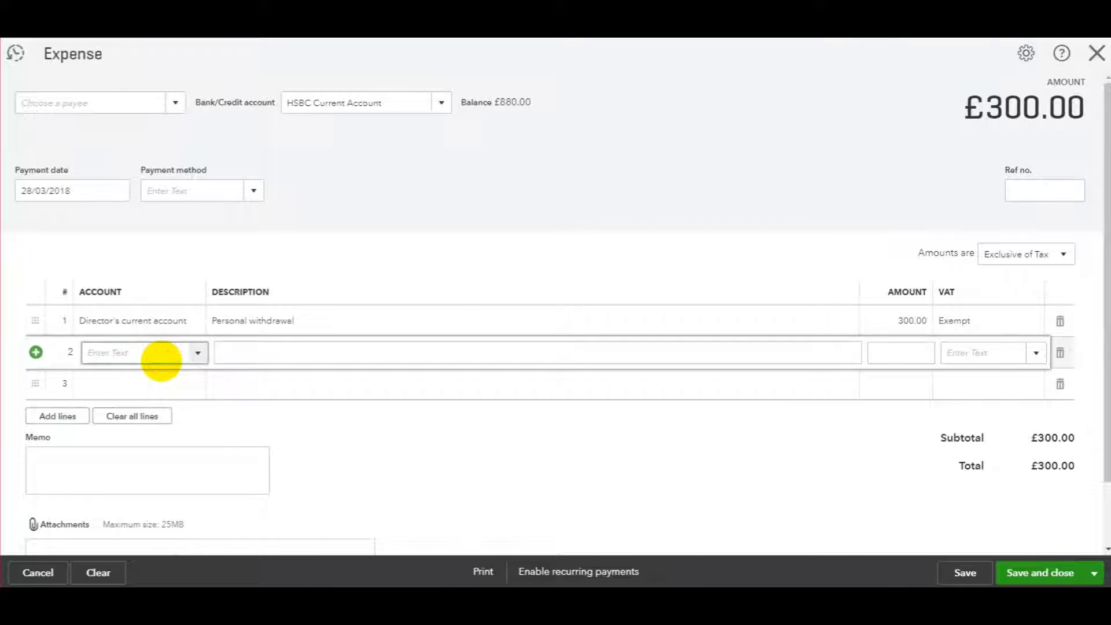
pyautogui.press('Tab')
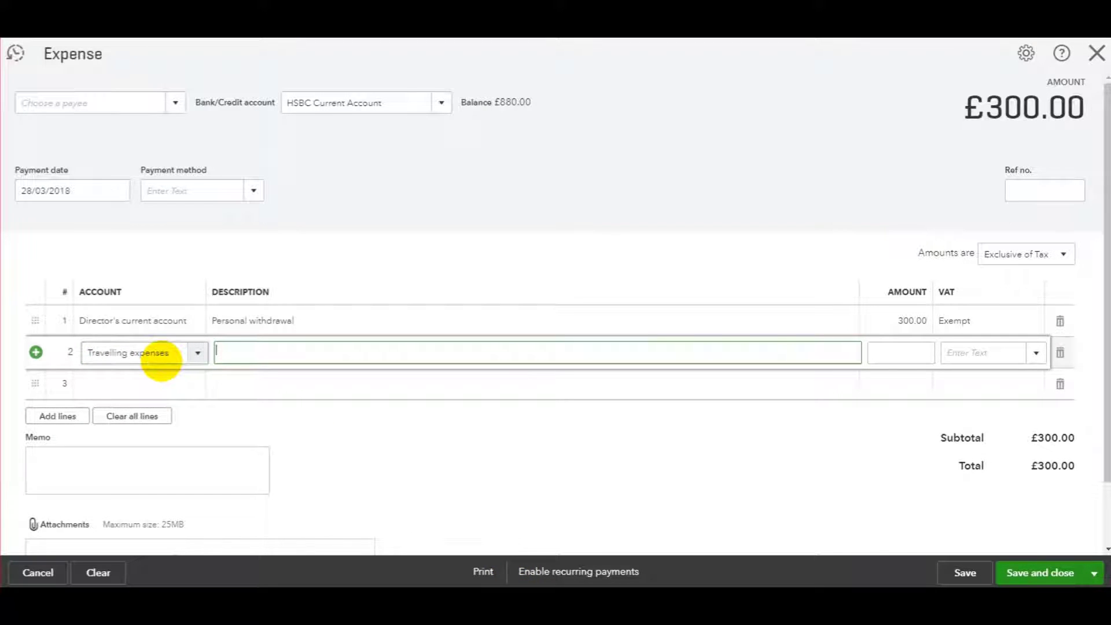
pyautogui.press('Tab')
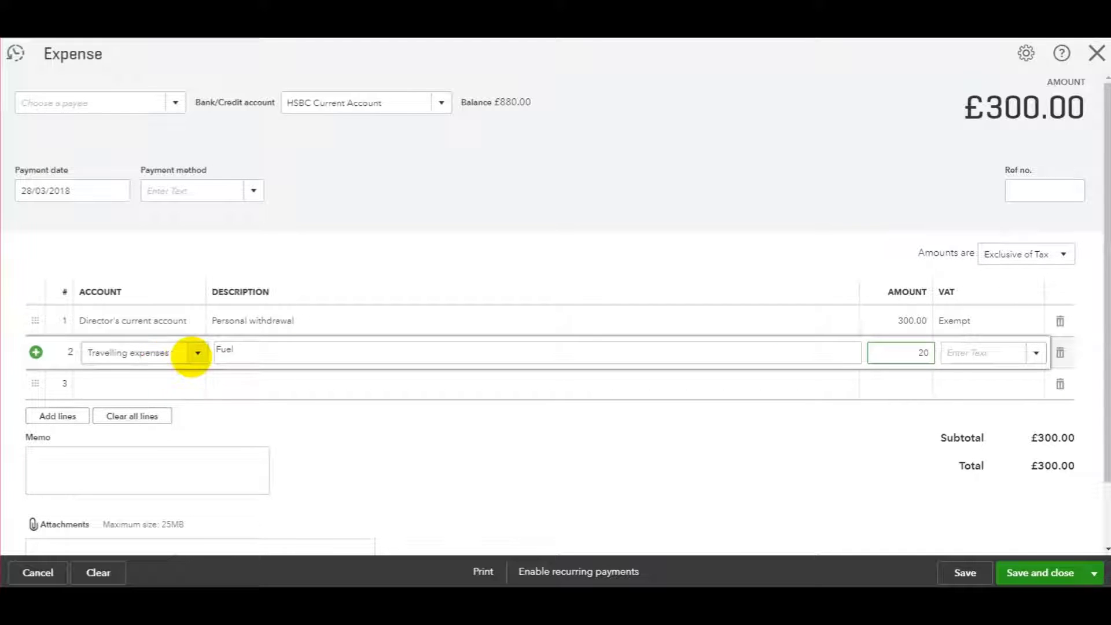
# Set the expense amounts to Inclusive of Tax, apply VAT code 20.0% S to the Fuel line, and save and close the expense
pyautogui.click(1033, 252)
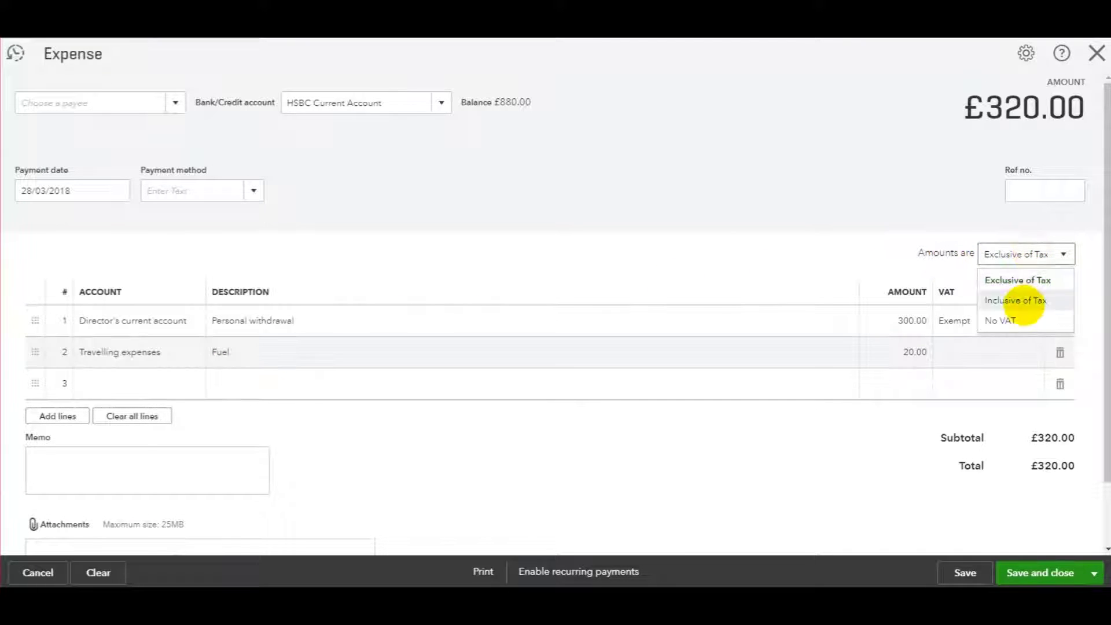
pyautogui.click(1016, 300)
pyautogui.click(949, 353)
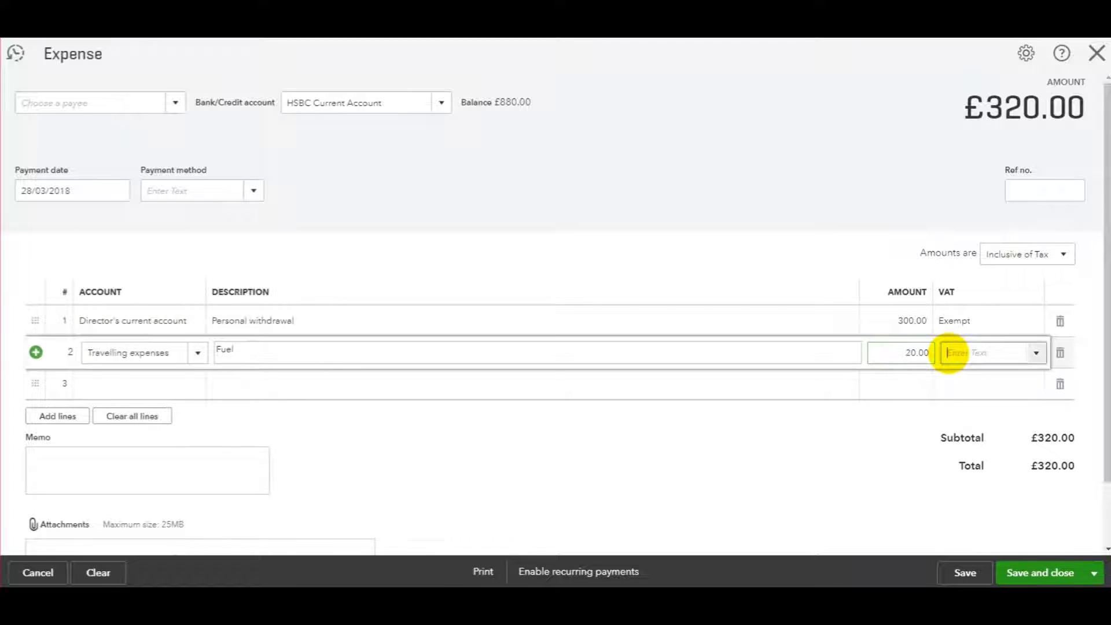
pyautogui.click(980, 427)
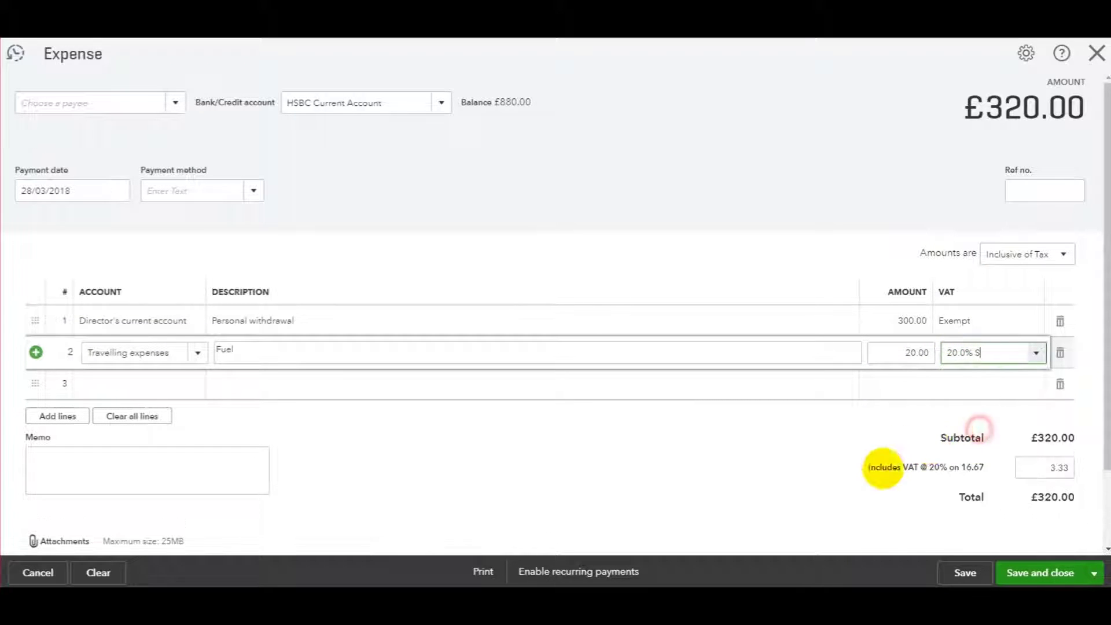
pyautogui.click(1053, 570)
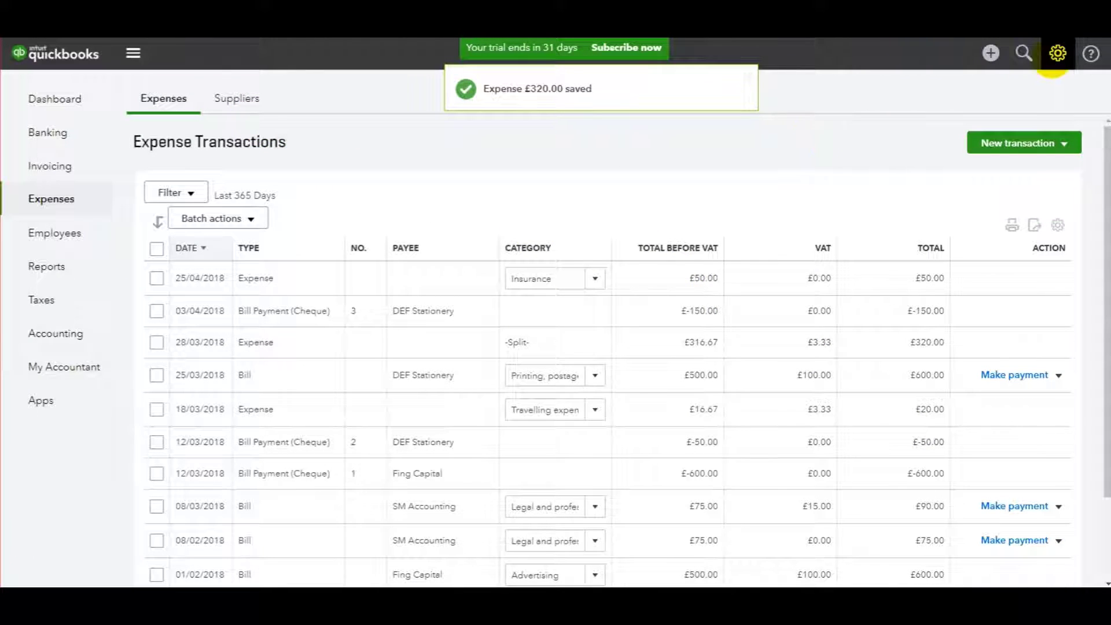
# Open the Reconcile tool and resume reconciling the HSBC Current Account
pyautogui.click(1057, 54)
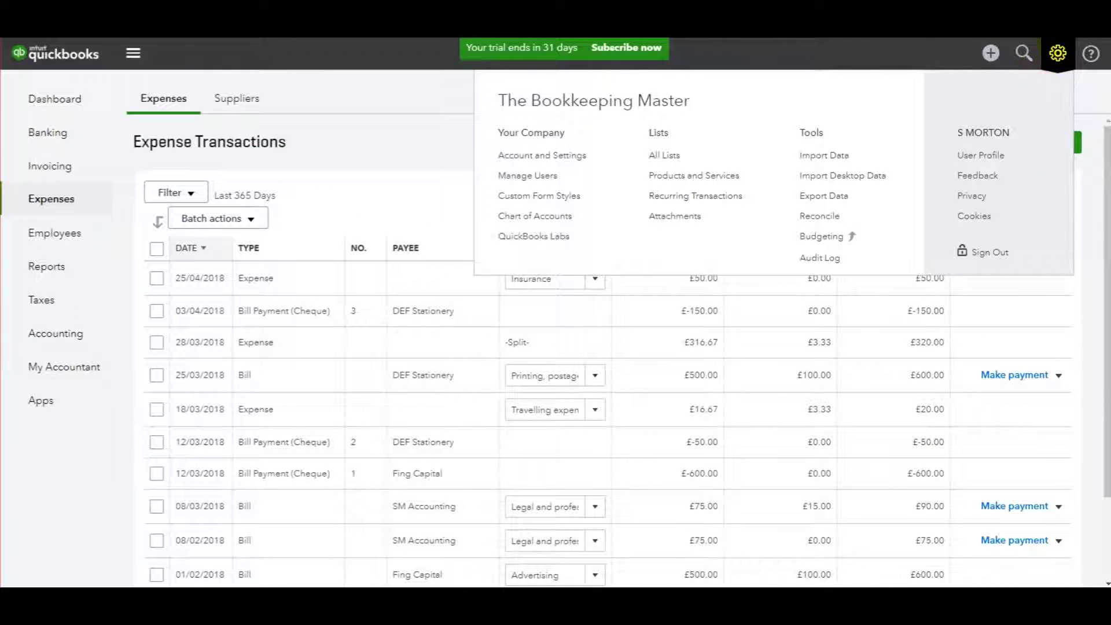
pyautogui.click(1058, 53)
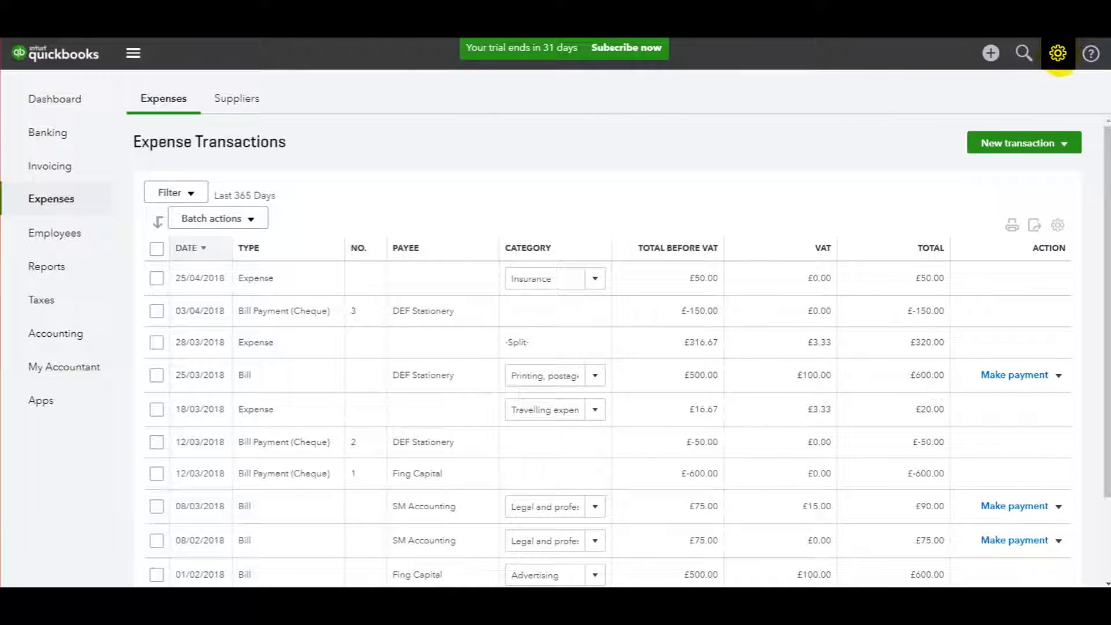
pyautogui.click(1056, 54)
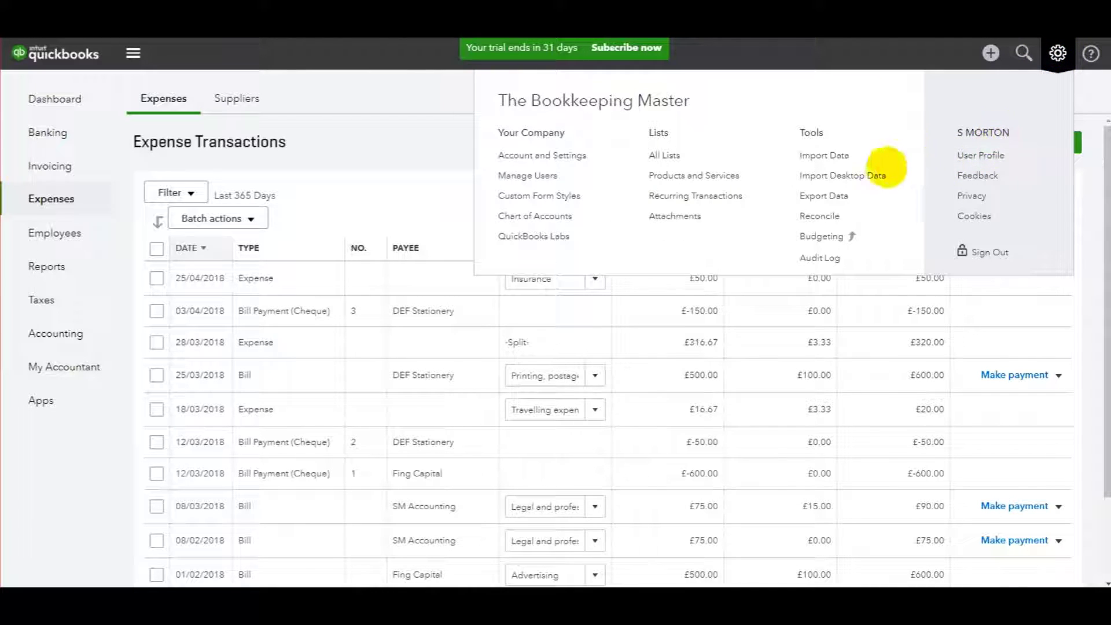
pyautogui.click(834, 213)
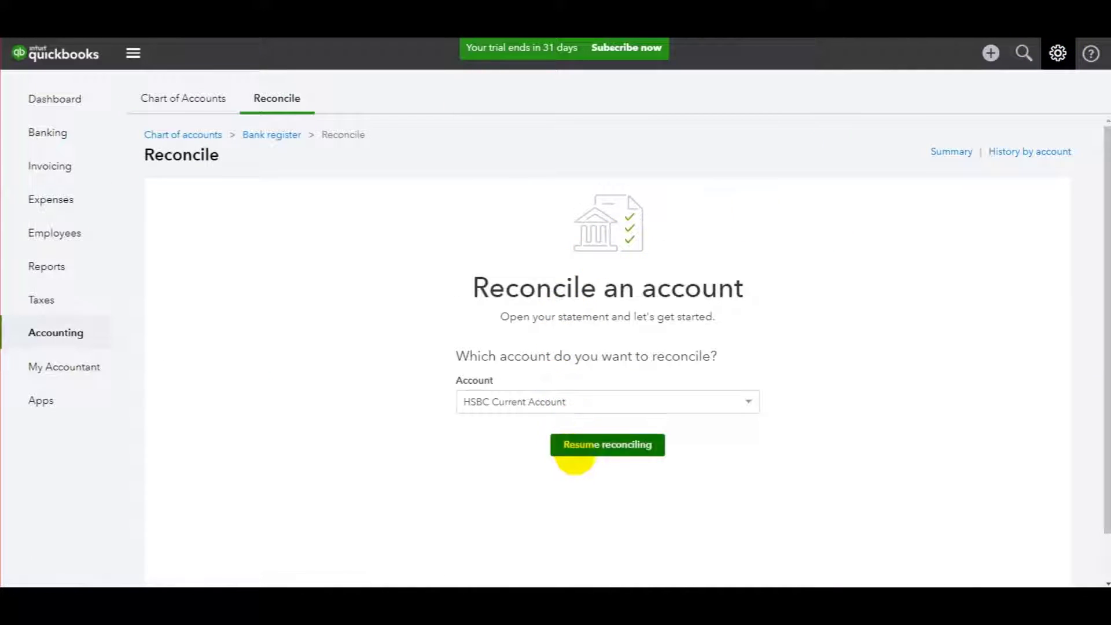
pyautogui.click(481, 446)
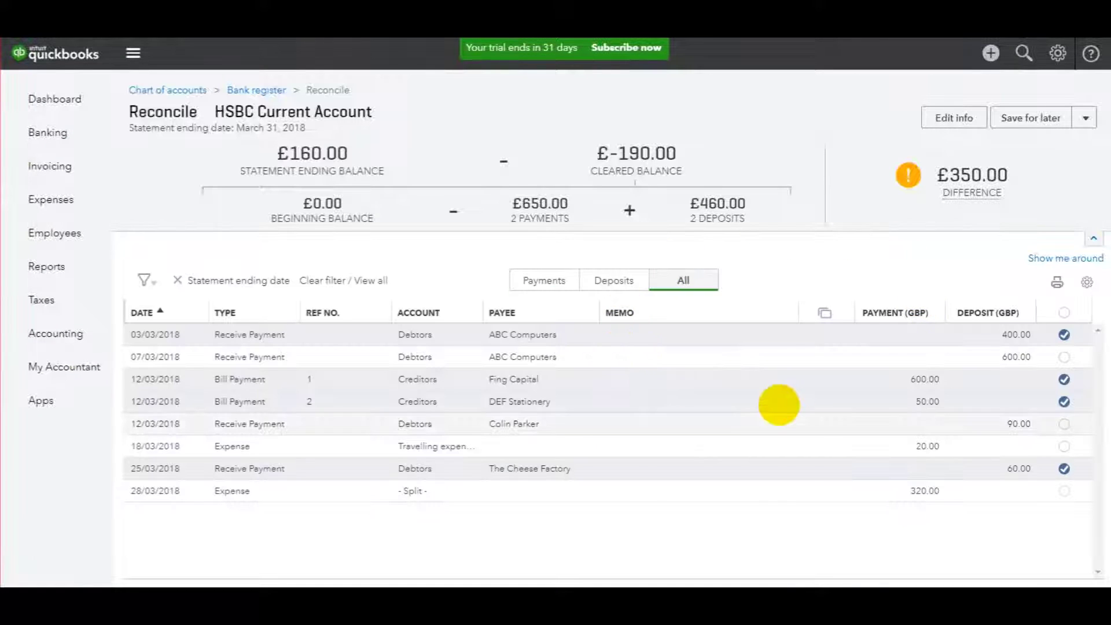
# Check the Excel statement, clear the 07/03/2018 ABC Computers receipt in QuickBooks, and highlight its 7th Mar row yellow in Excel
pyautogui.hotkey('alt', 'Tab')
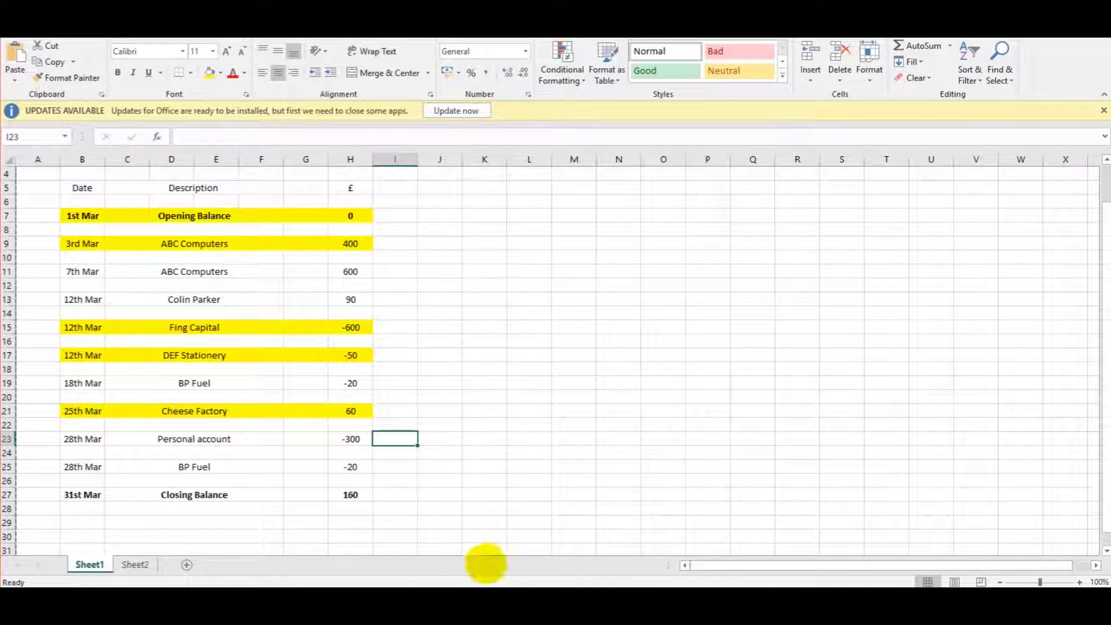
pyautogui.hotkey('alt', 'Tab')
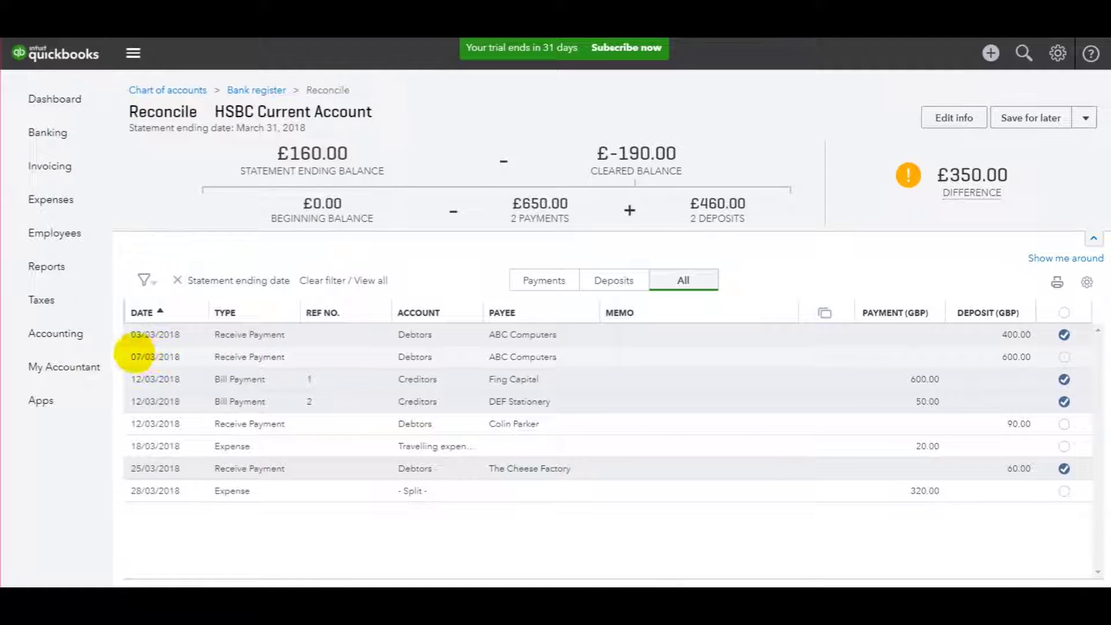
pyautogui.click(1064, 357)
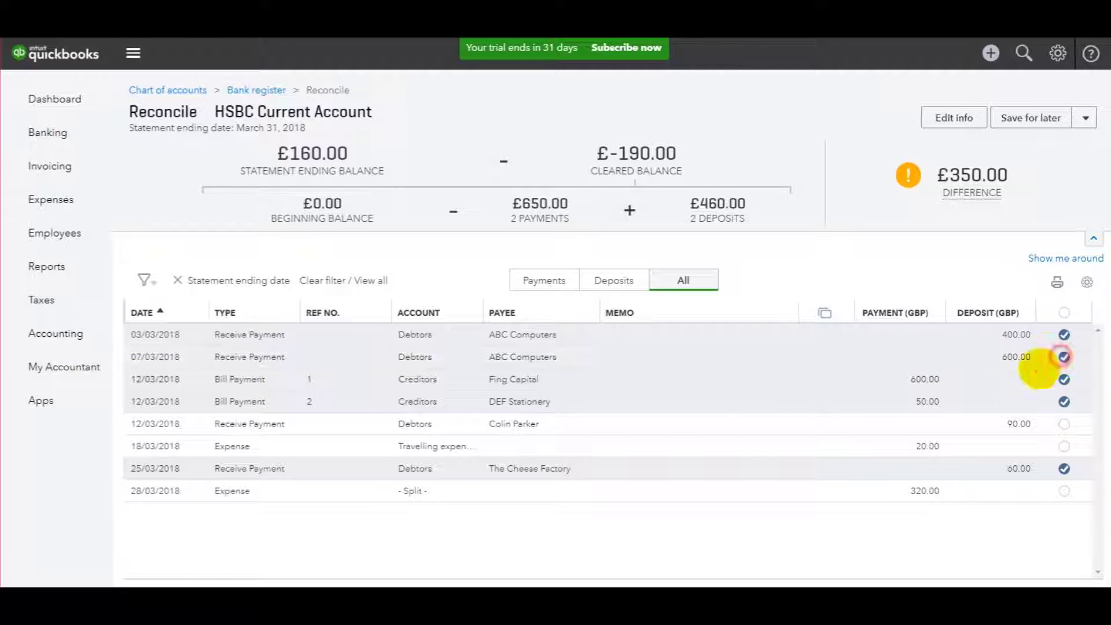
pyautogui.hotkey('alt', 'Tab')
pyautogui.moveTo(82, 271); pyautogui.dragTo(350, 272)
pyautogui.click(209, 73)
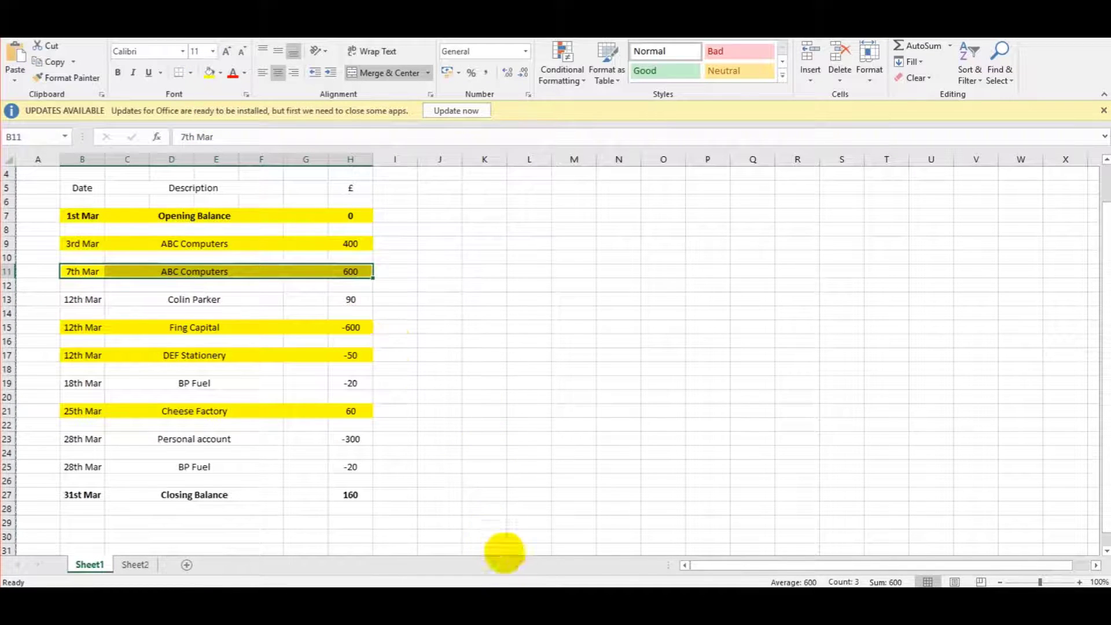
# Clear the 12/03/2018 customer receipt of 90.00 in QuickBooks and highlight its matching row 13 yellow in Excel
pyautogui.hotkey('alt', 'Tab')
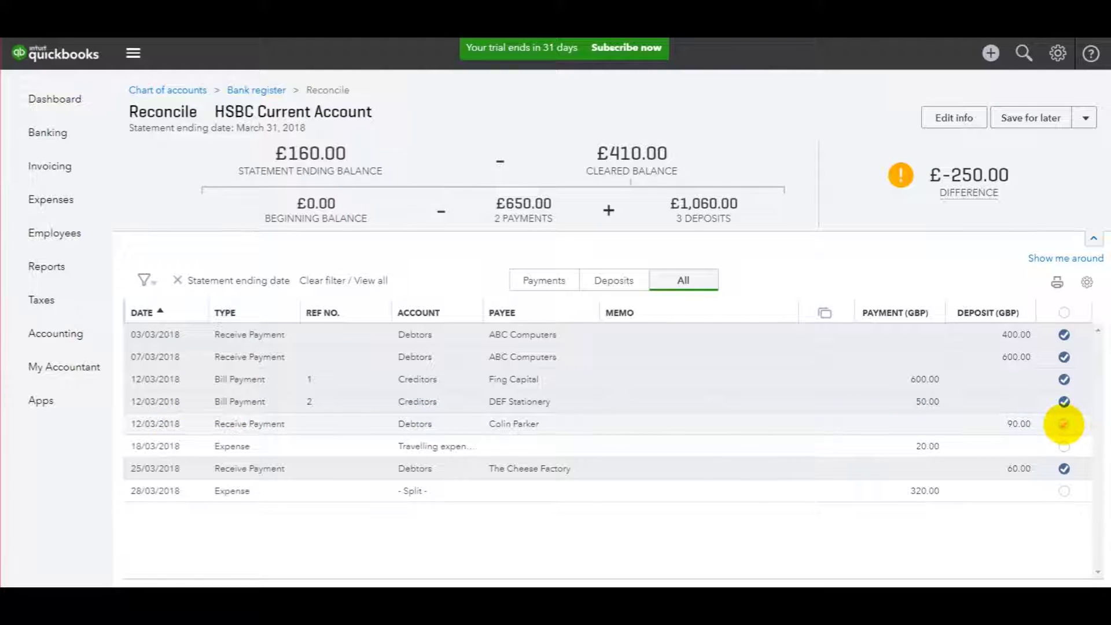
pyautogui.click(1064, 424)
pyautogui.hotkey('alt', 'Tab')
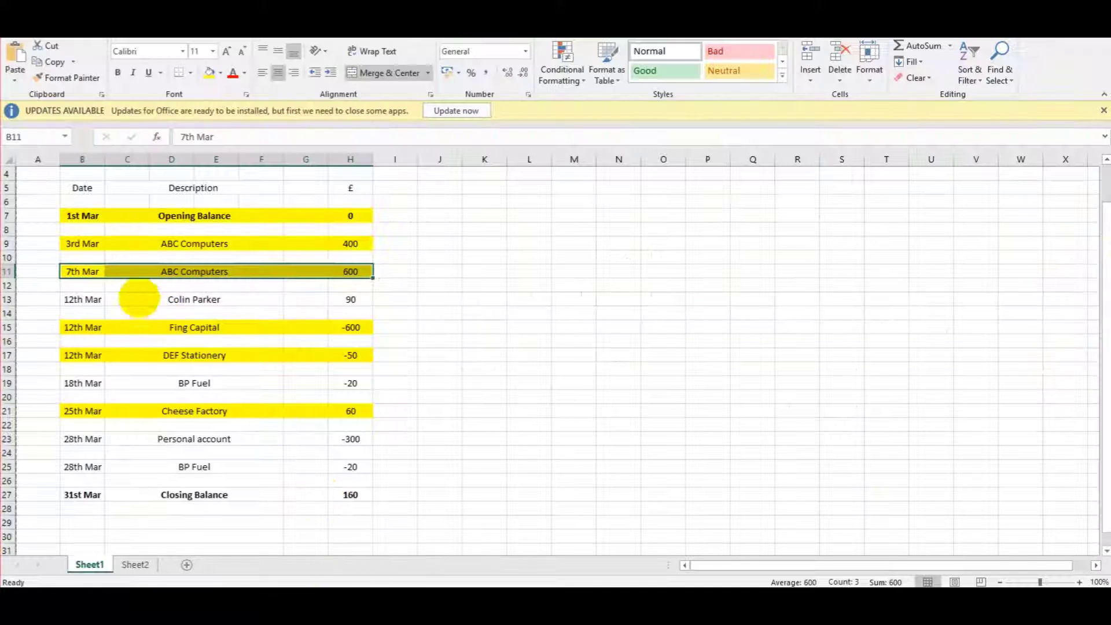
pyautogui.moveTo(90, 299); pyautogui.dragTo(350, 299)
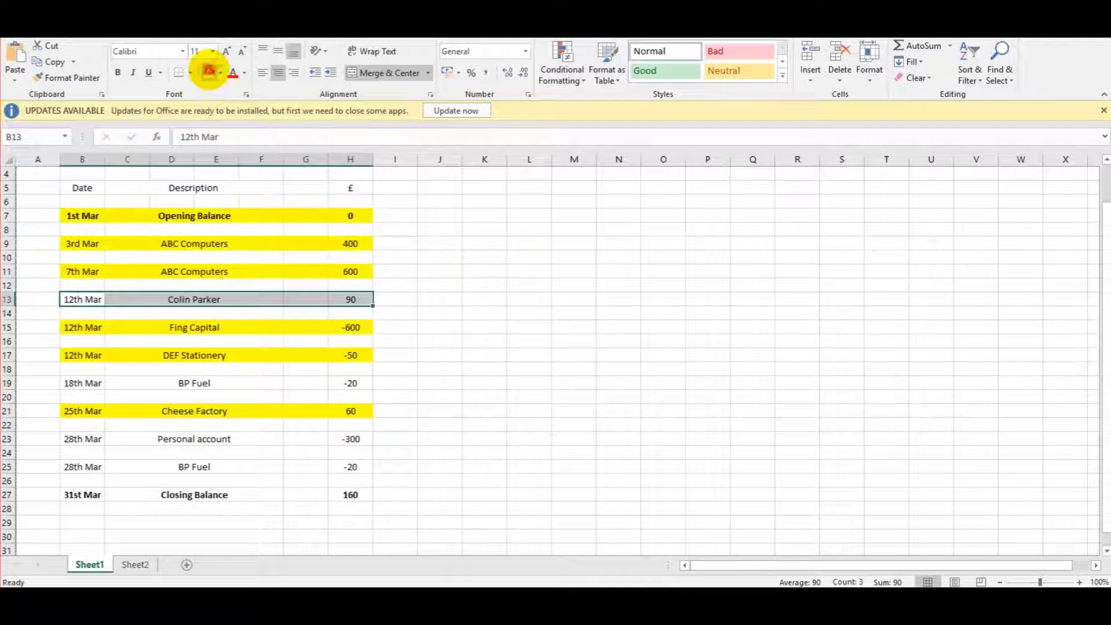
pyautogui.click(210, 71)
# Clear the 18/03/2018 travelling expense in QuickBooks and highlight the 18th Mar BP Fuel row yellow in Excel
pyautogui.moveTo(73, 382); pyautogui.dragTo(362, 383)
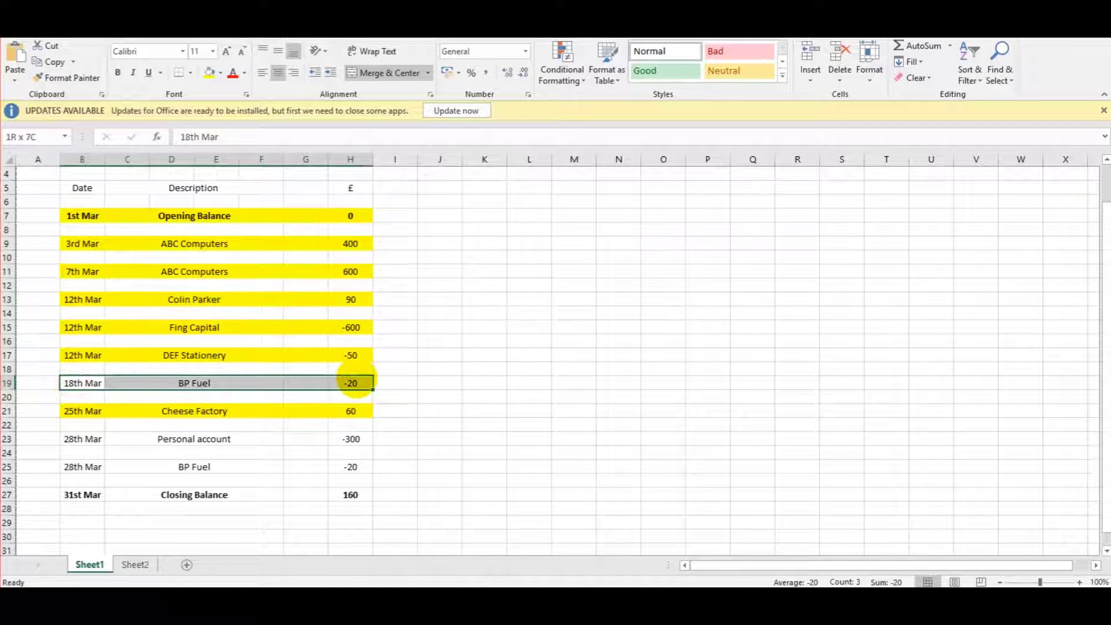
pyautogui.hotkey('alt', 'Tab')
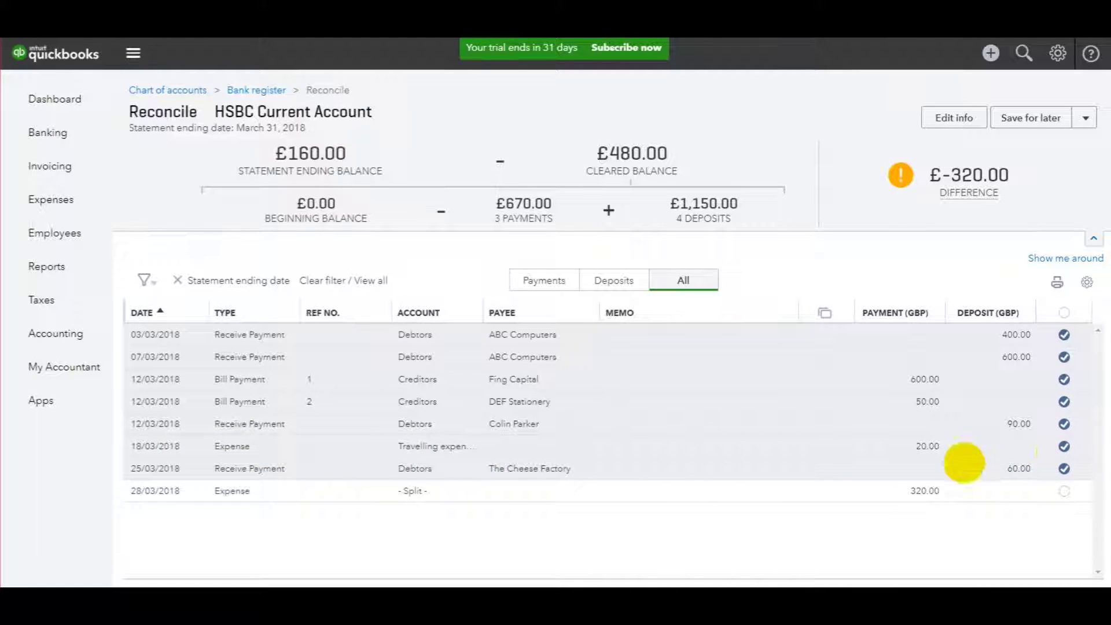
pyautogui.hotkey('alt', 'Tab')
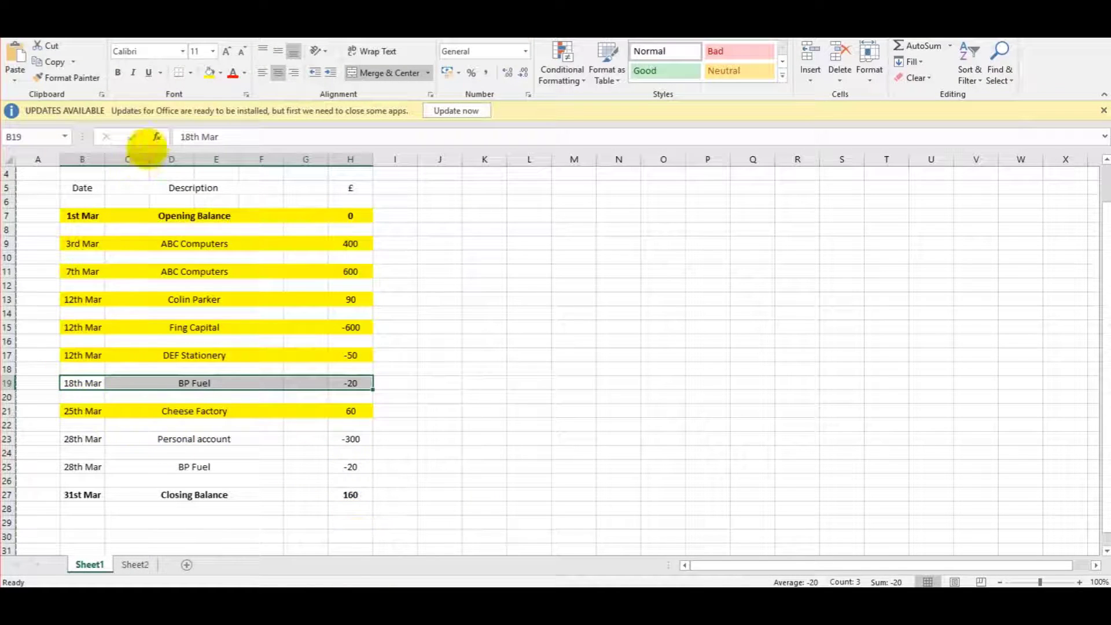
pyautogui.click(210, 74)
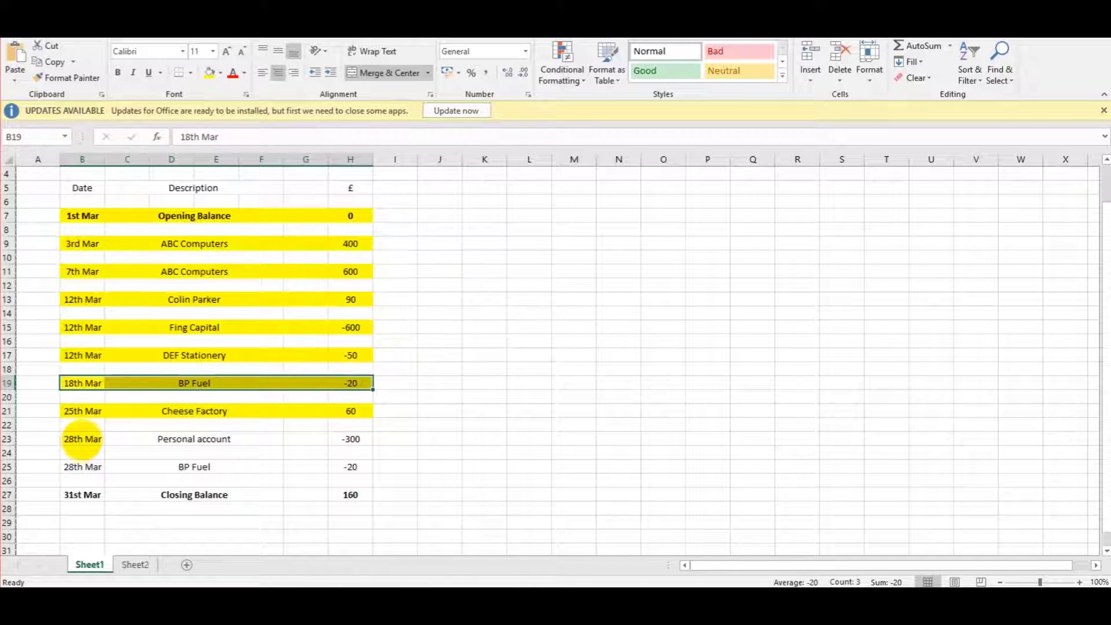
# Highlight the 28th Mar Personal account and BP Fuel rows yellow in Excel, and clear the 28/03/2018 split expense in QuickBooks
pyautogui.moveTo(82, 439); pyautogui.dragTo(362, 440)
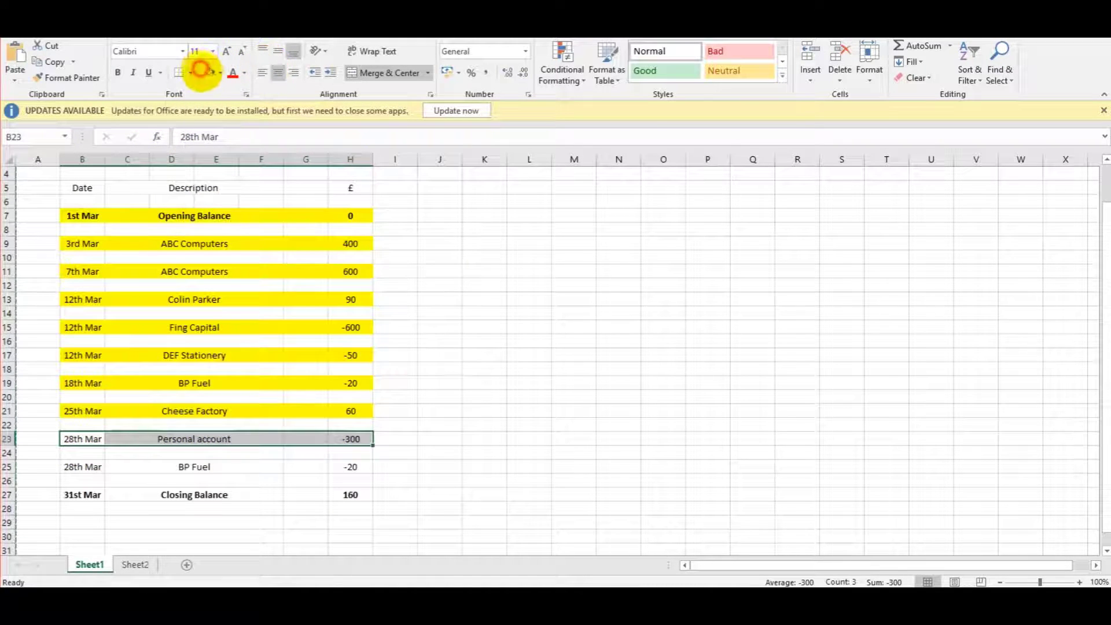
pyautogui.click(210, 74)
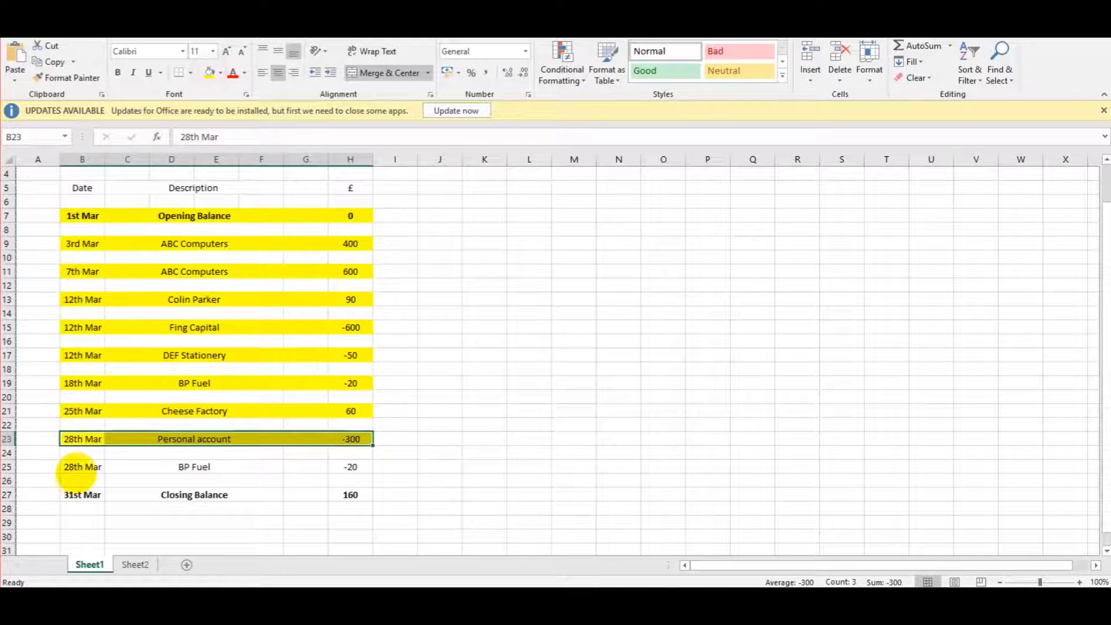
pyautogui.moveTo(81, 466); pyautogui.dragTo(349, 465)
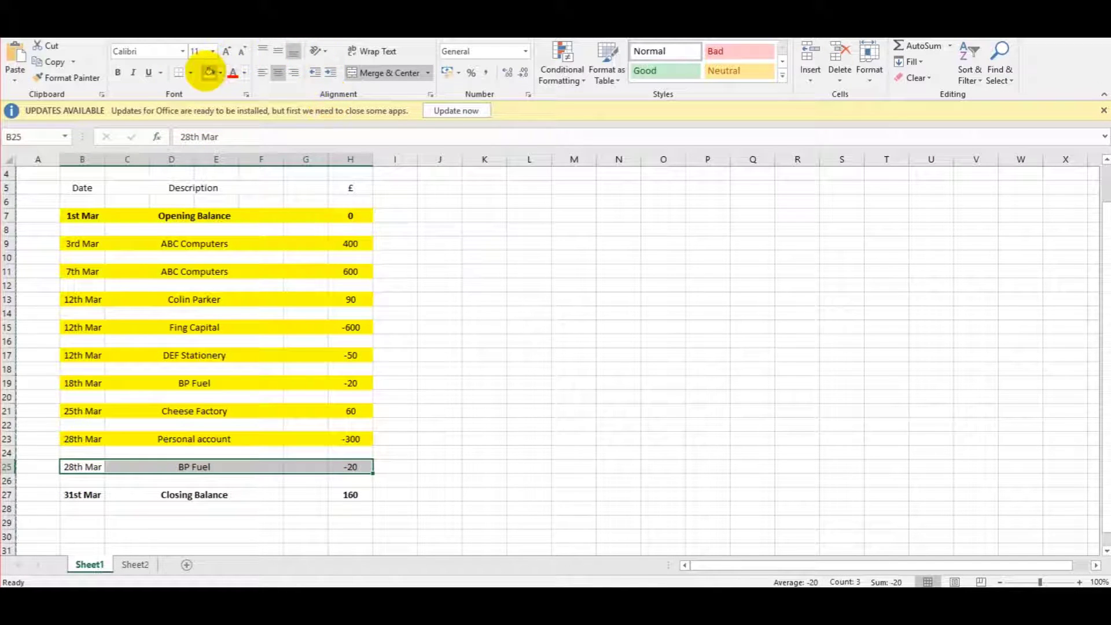
pyautogui.click(210, 73)
pyautogui.hotkey('alt', 'Tab')
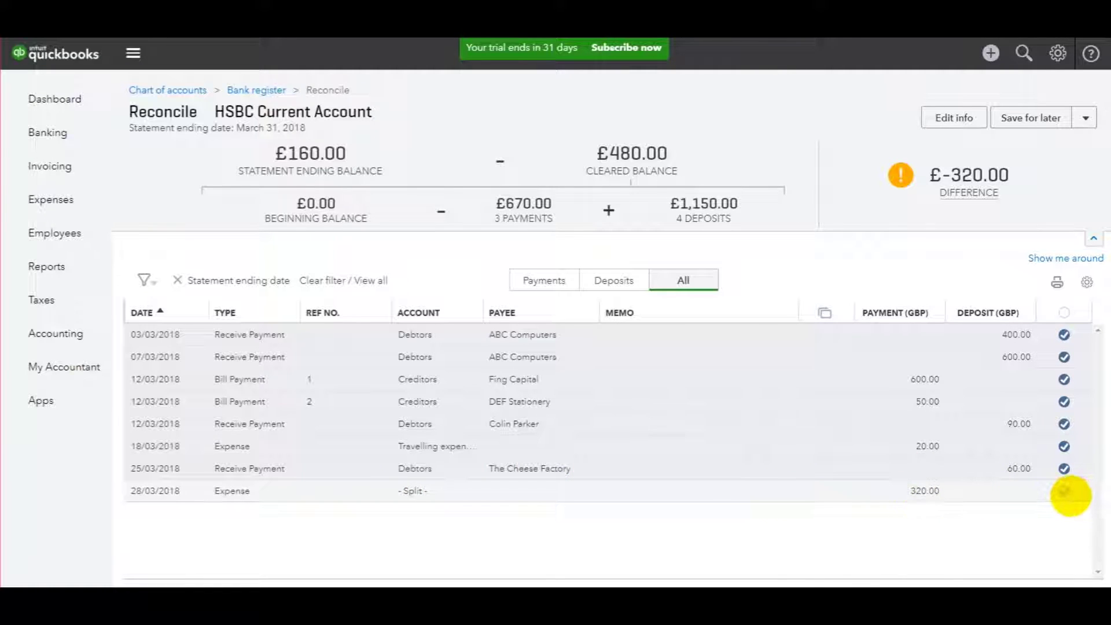
pyautogui.click(1065, 493)
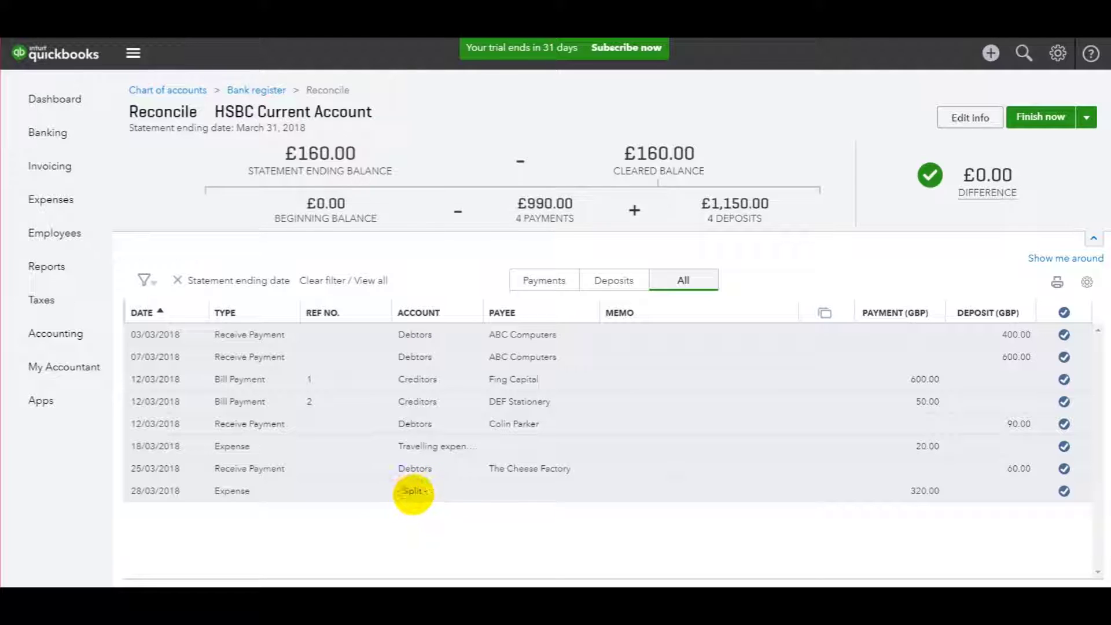
# Open the full 28/03/2018 split expense from the reconciliation, review its two lines, and close it without editing
pyautogui.click(414, 491)
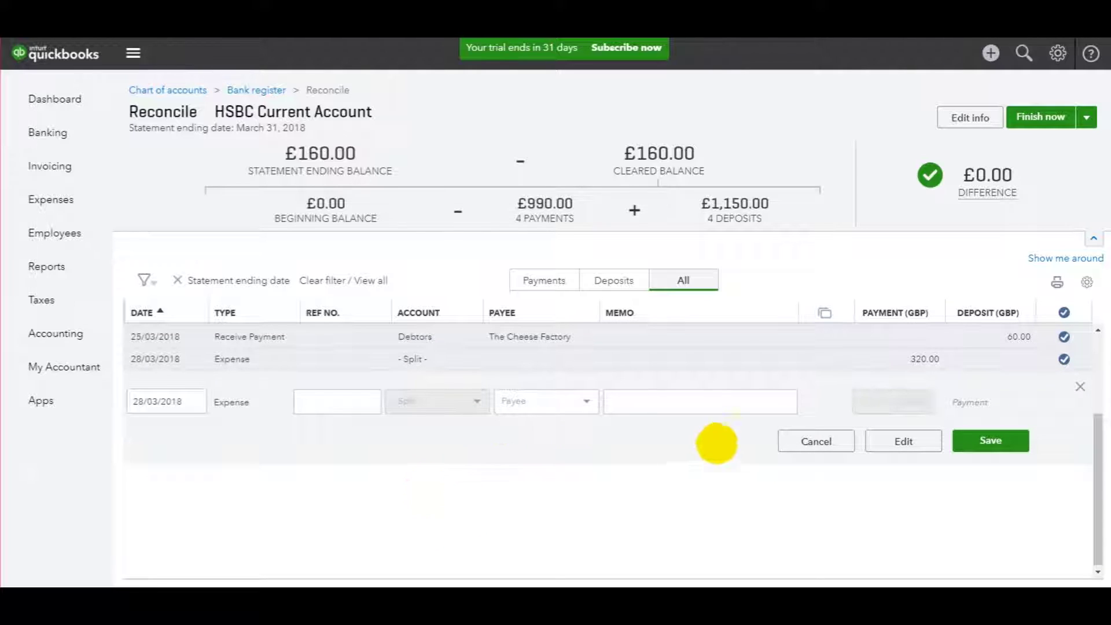
pyautogui.click(905, 441)
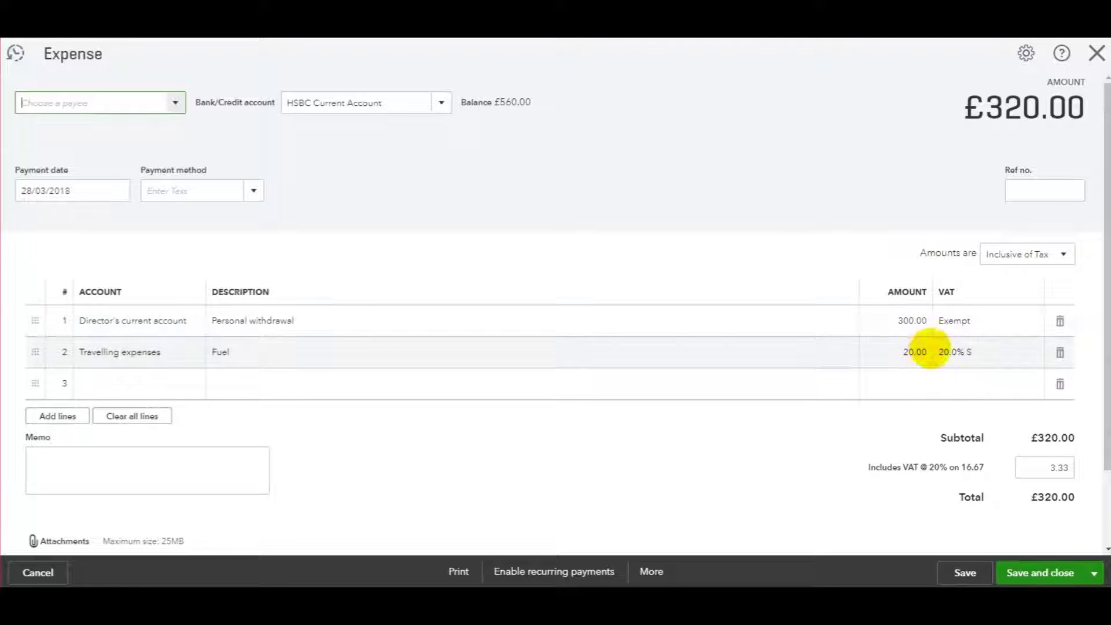
pyautogui.click(1096, 52)
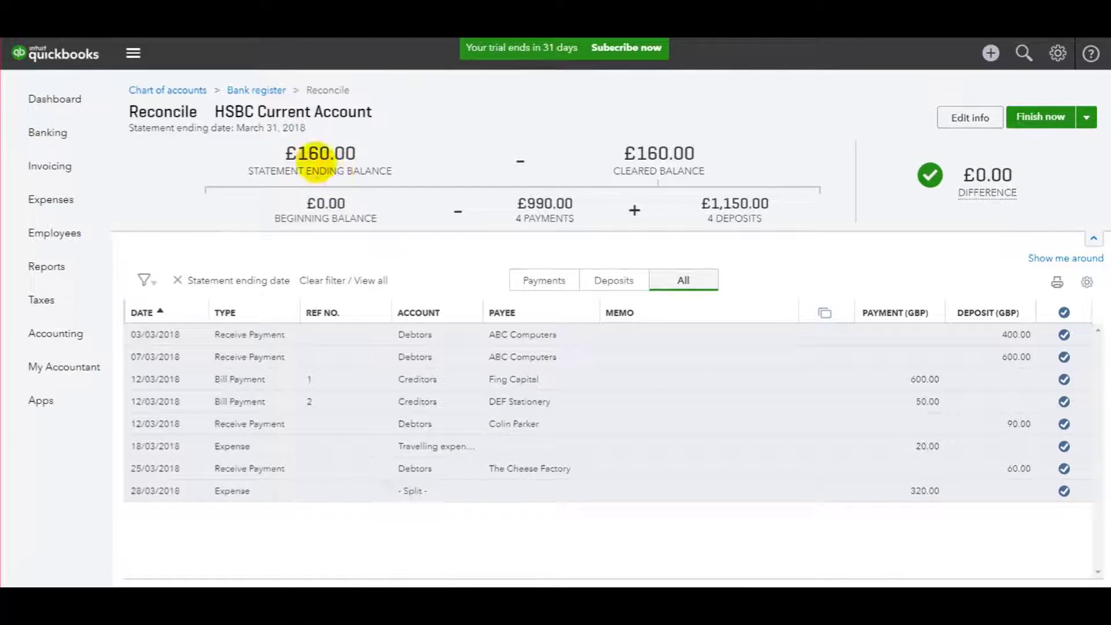
# Check the 31st Mar Closing Balance in Excel, then finish the HSBC Current Account reconciliation in QuickBooks and dismiss the confirmation
pyautogui.hotkey('alt', 'Tab')
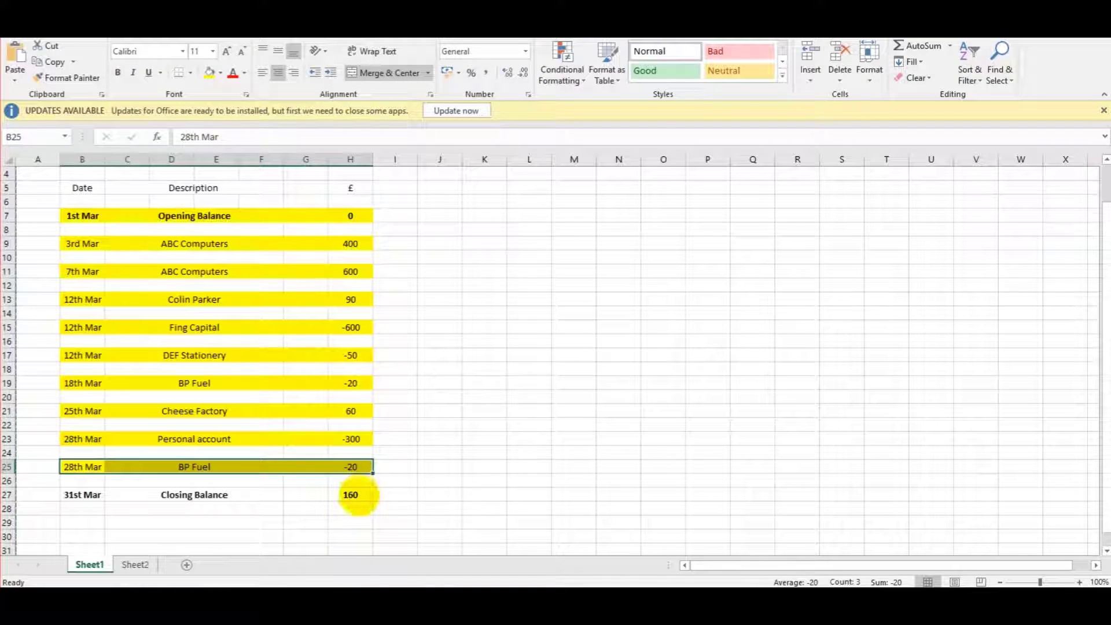
pyautogui.hotkey('alt', 'Tab')
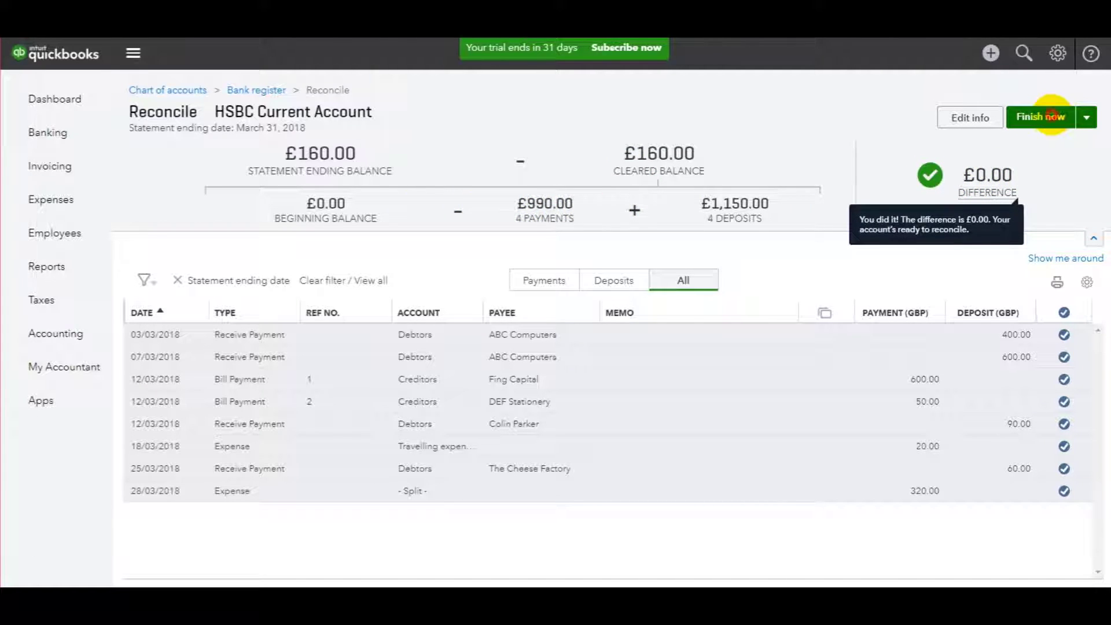
pyautogui.click(1051, 115)
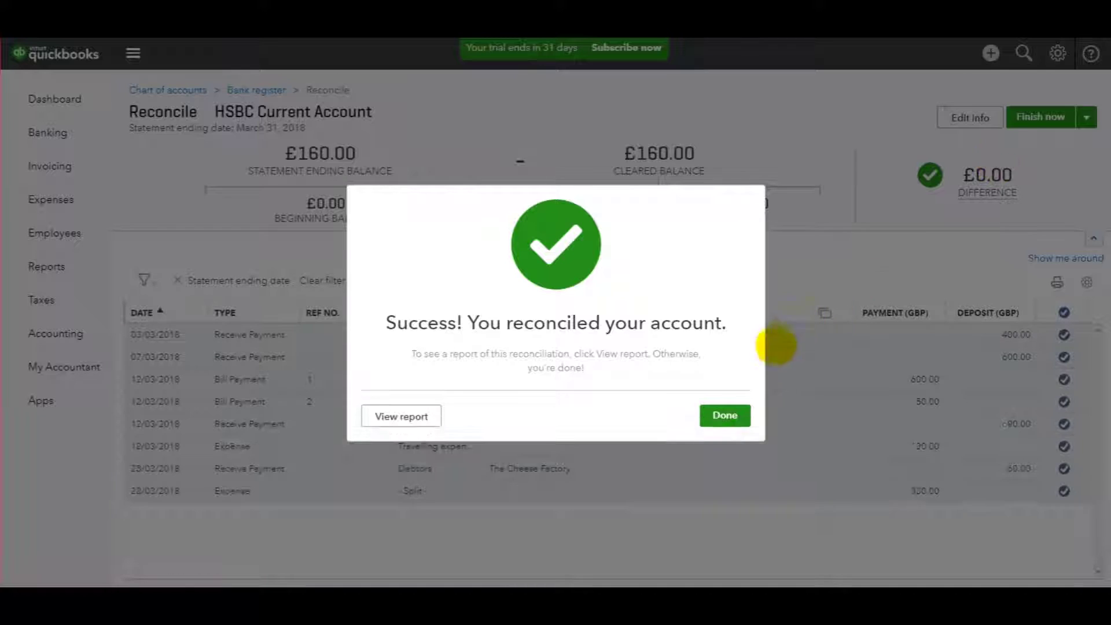
pyautogui.click(726, 416)
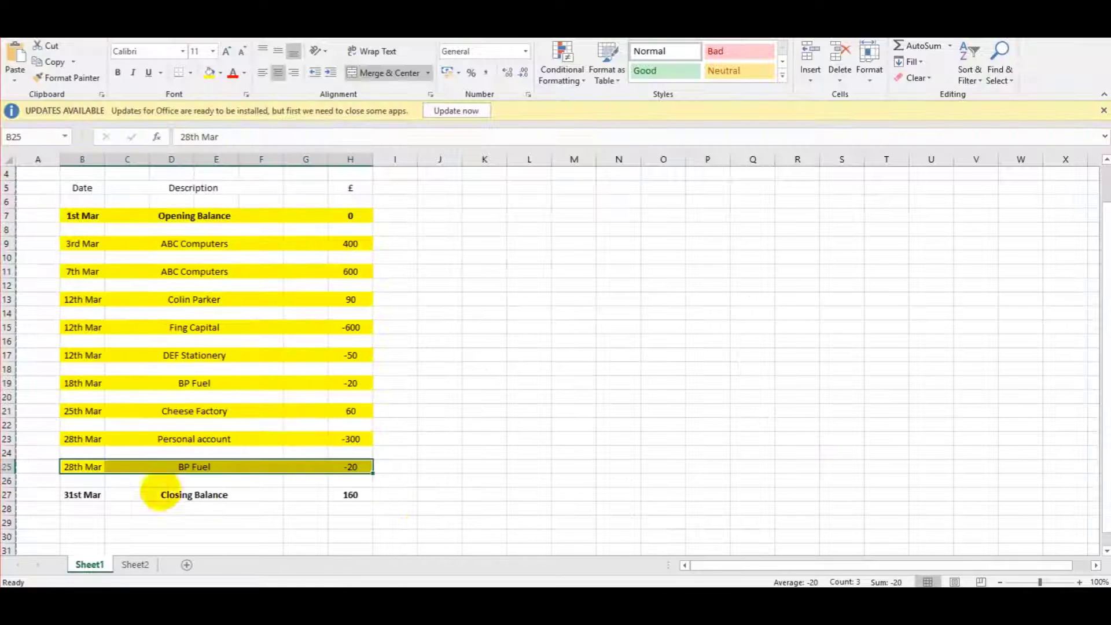
# In Excel, highlight the 31st Mar Closing Balance row yellow and open the April bank statement on Sheet2
pyautogui.moveTo(74, 495); pyautogui.dragTo(347, 495)
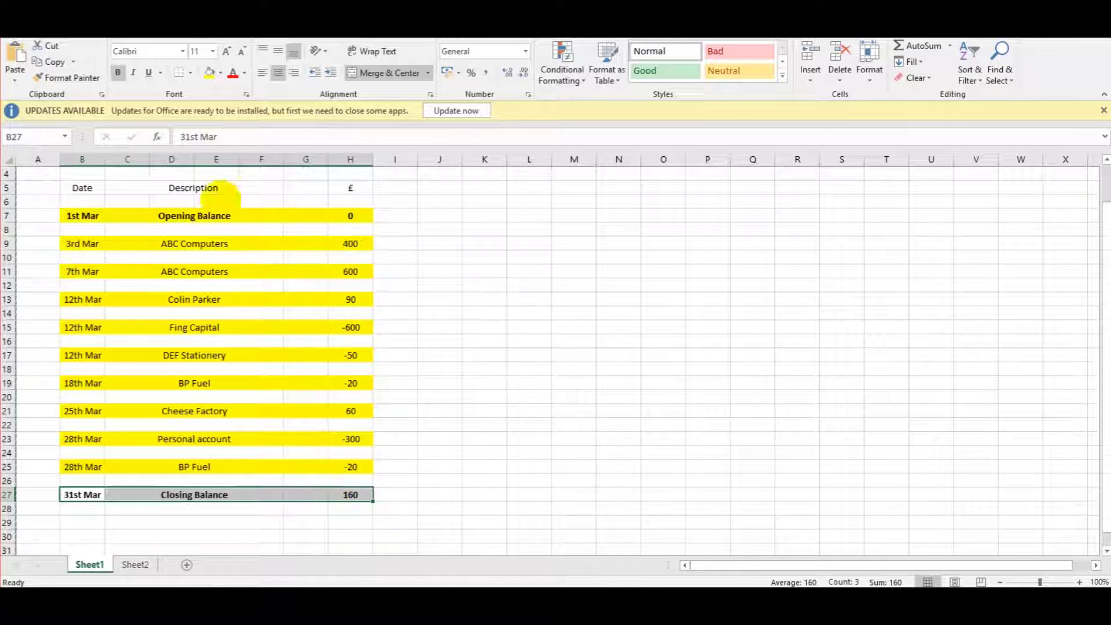
pyautogui.click(209, 72)
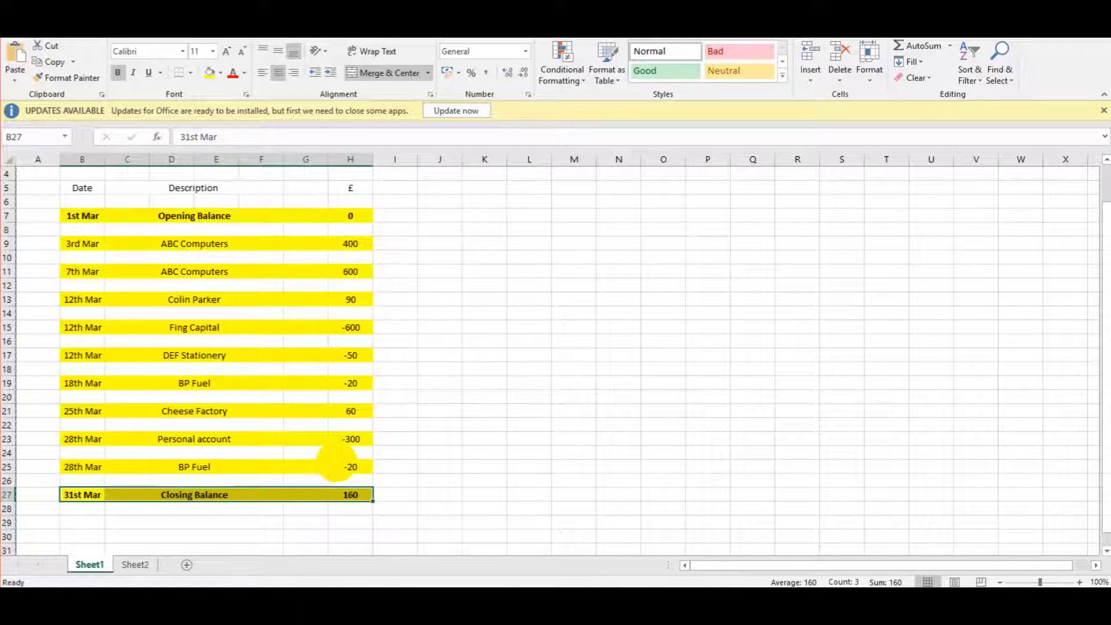
pyautogui.scroll(1, 336, 463)
pyautogui.scroll(-1, 493, 427)
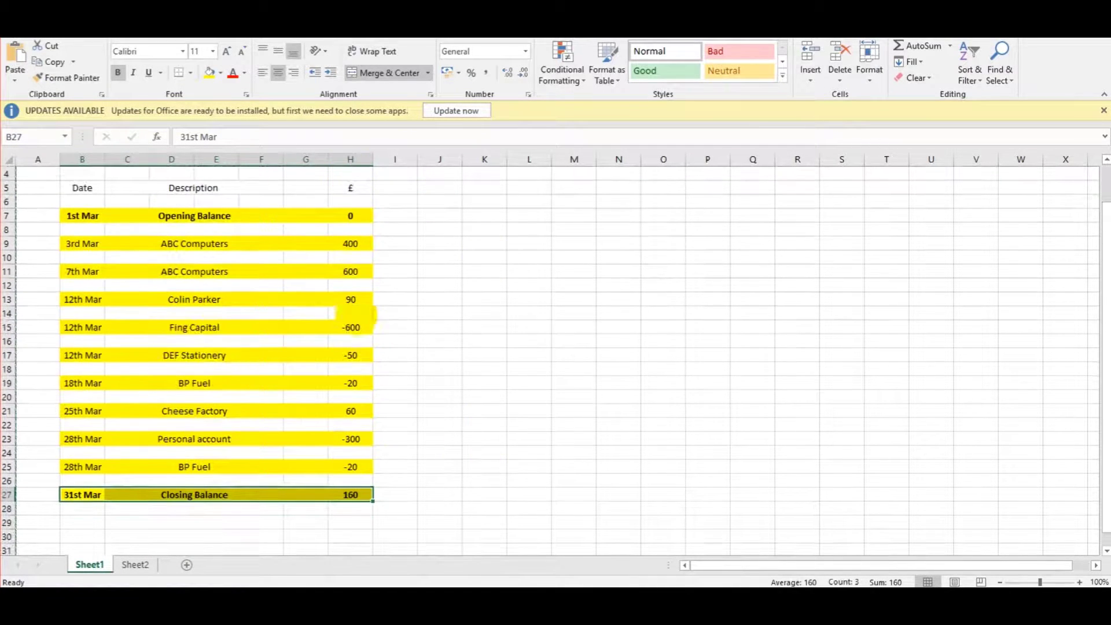
pyautogui.scroll(1, 351, 312)
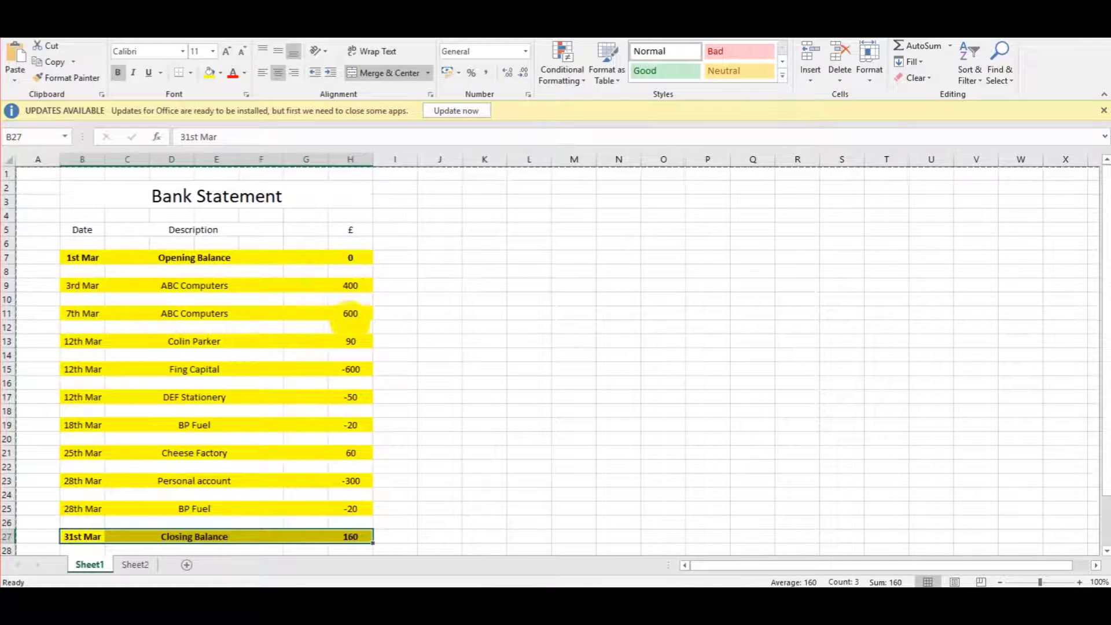
pyautogui.scroll(-4, 243, 384)
pyautogui.scroll(4, 241, 384)
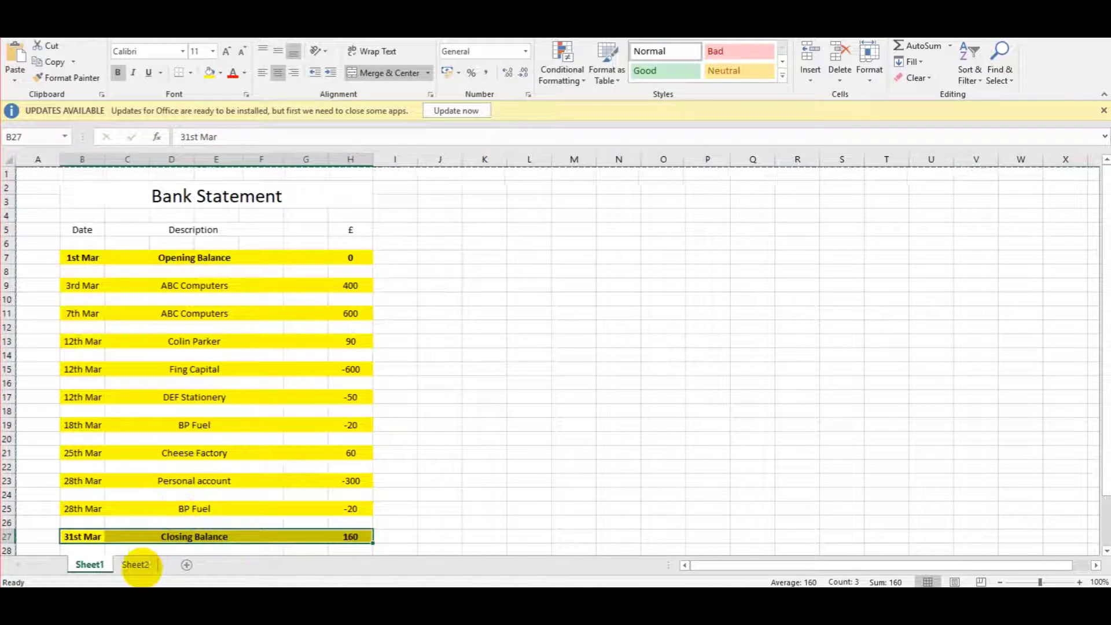
pyautogui.click(136, 565)
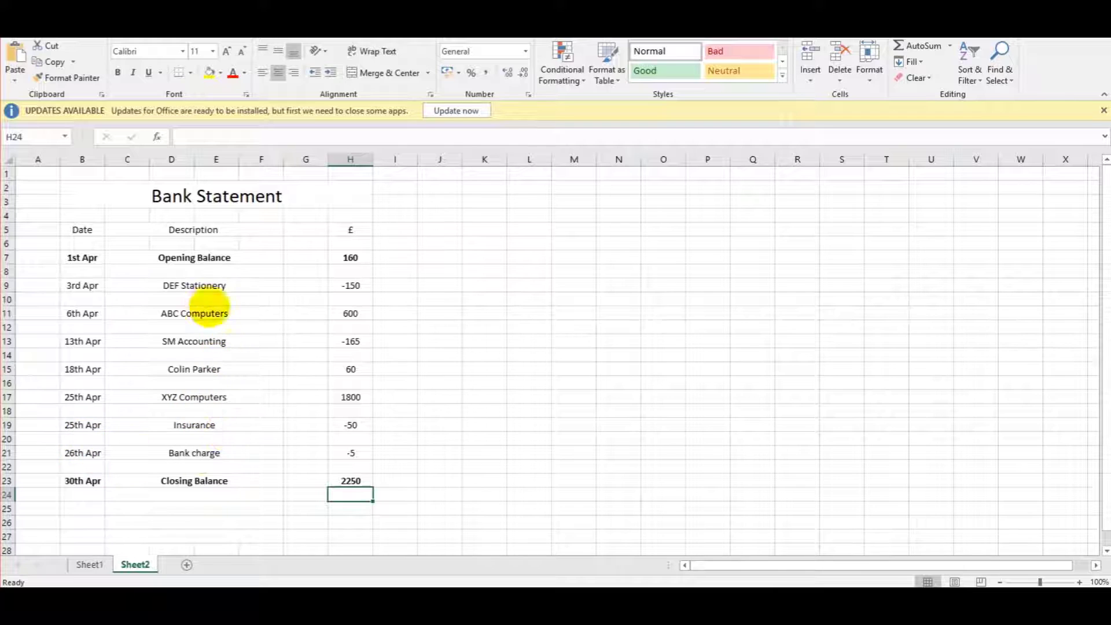